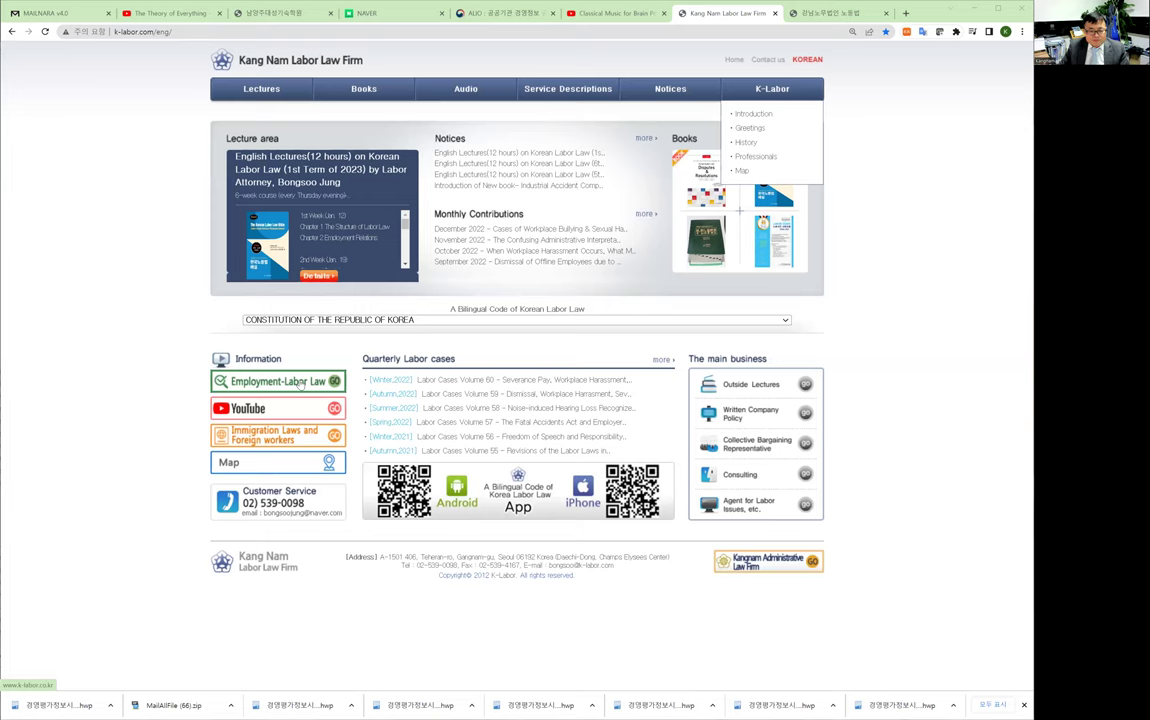
Step: Open k-labor.co.kr in a new tab and scroll down to the Automatic Calculation section
click(300, 383)
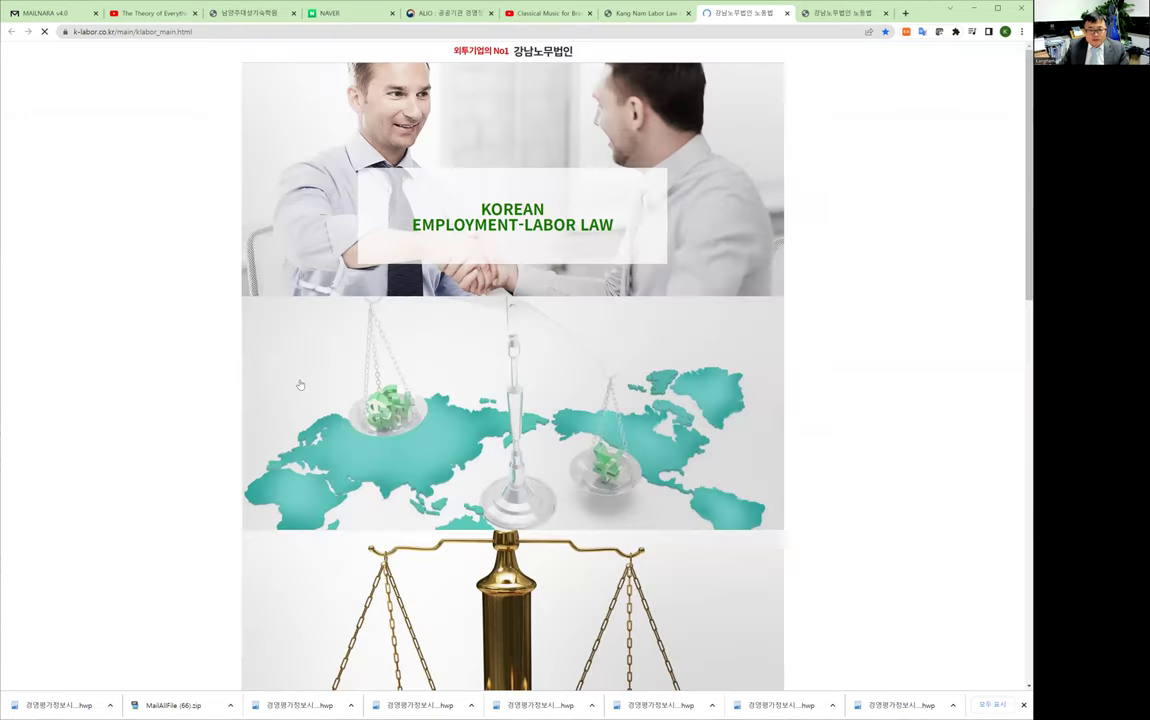
scroll(670, 272, down, 2)
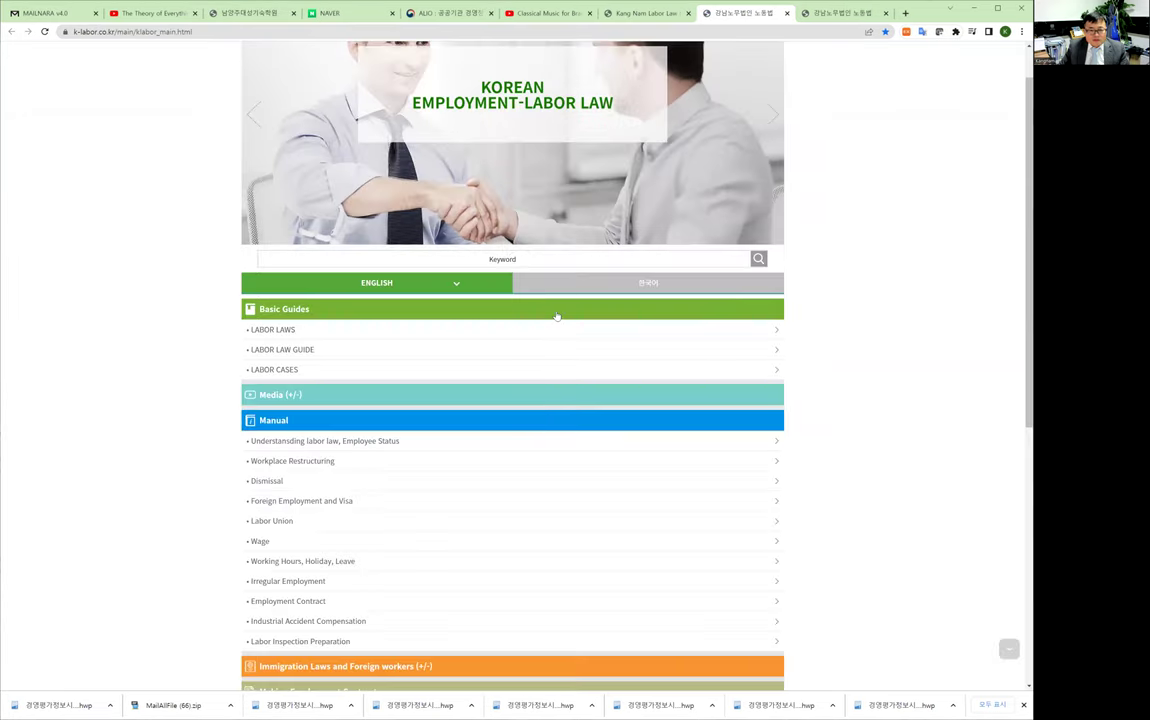
scroll(557, 316, down, 3)
scroll(495, 329, up, 3)
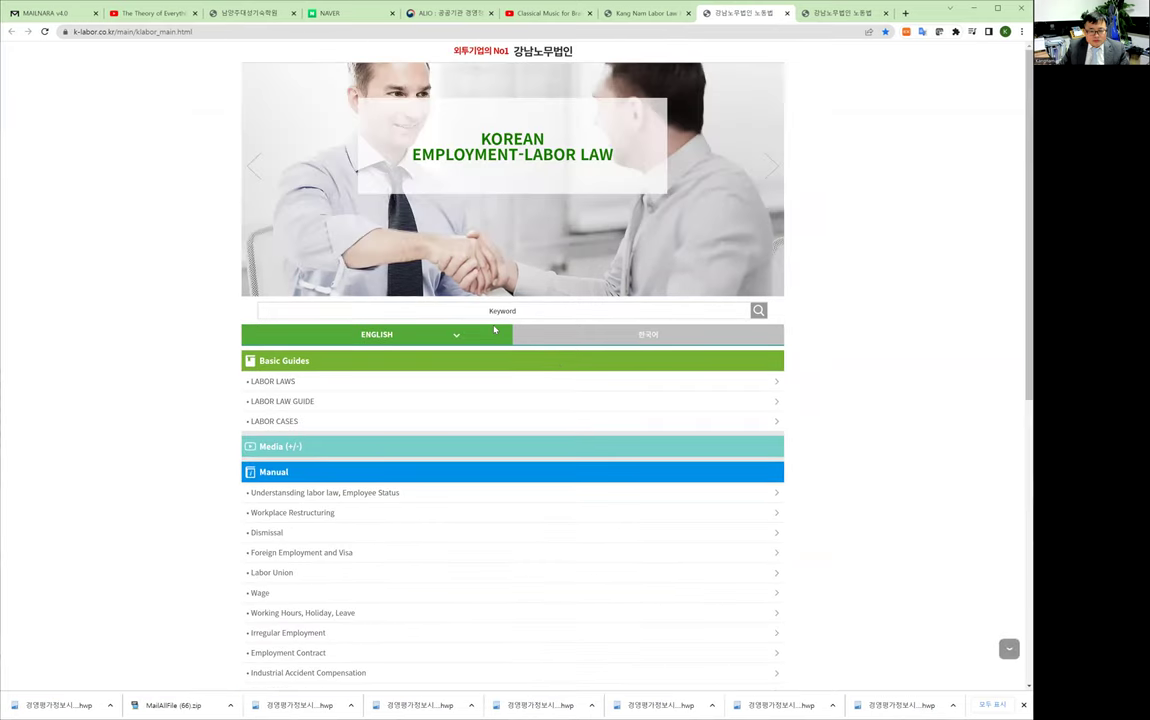
scroll(491, 331, down, 3)
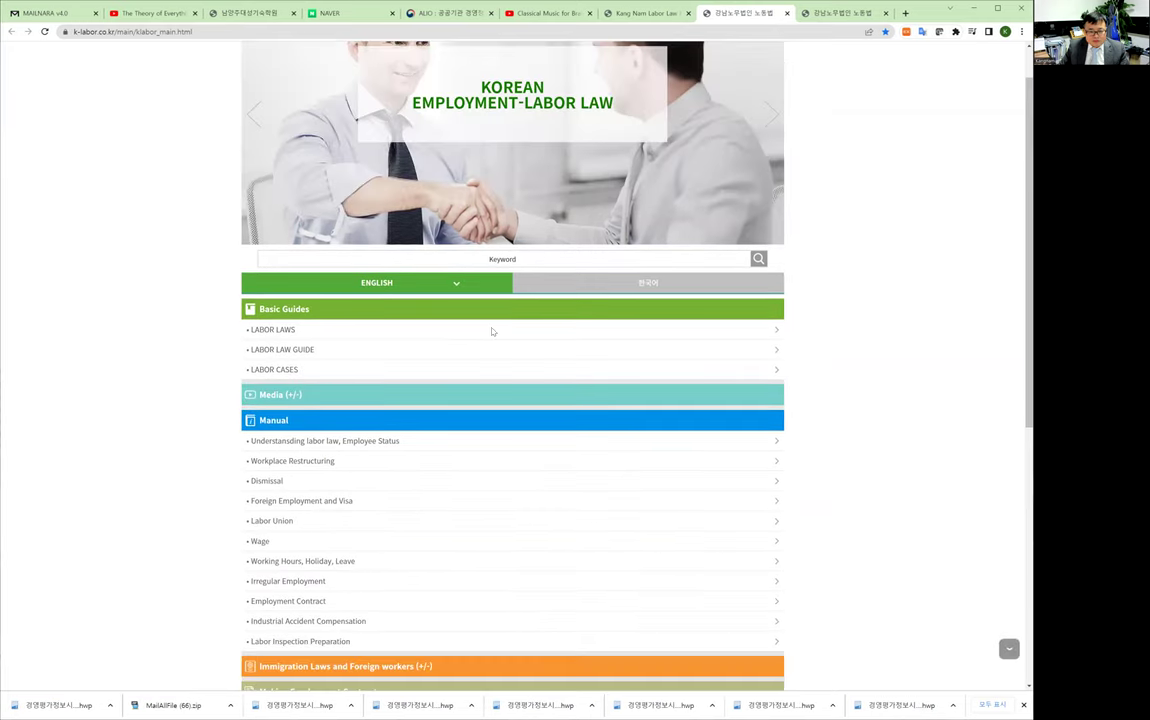
scroll(489, 334, down, 2)
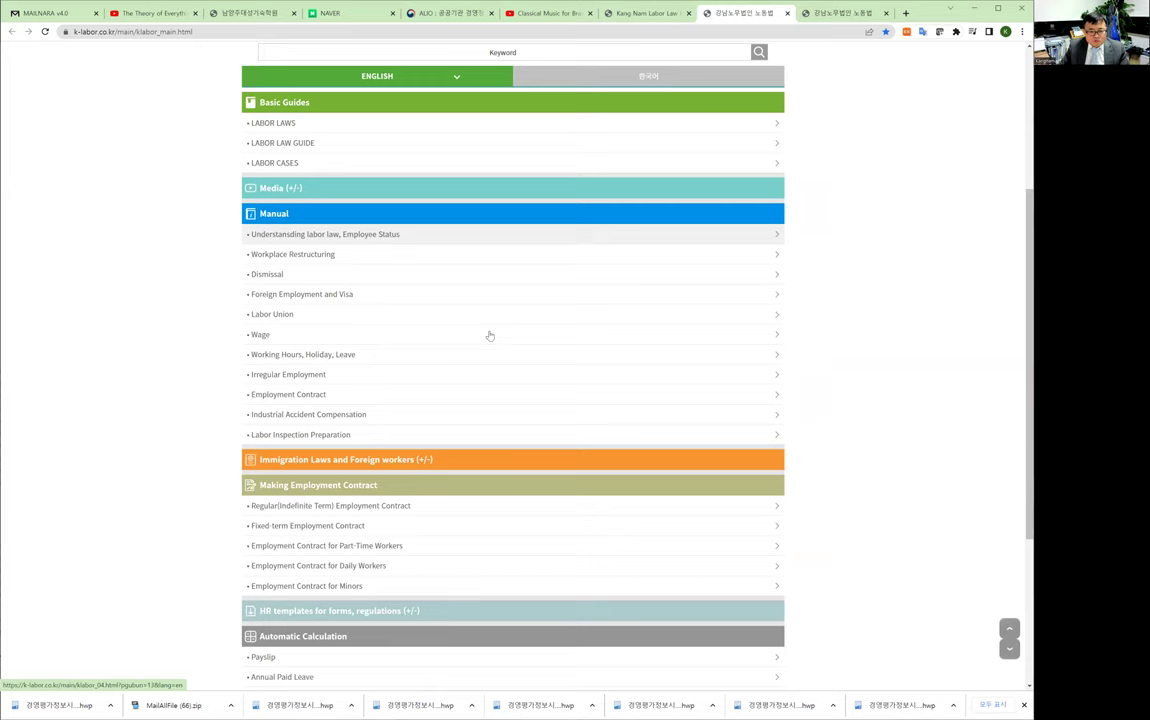
scroll(489, 334, down, 4)
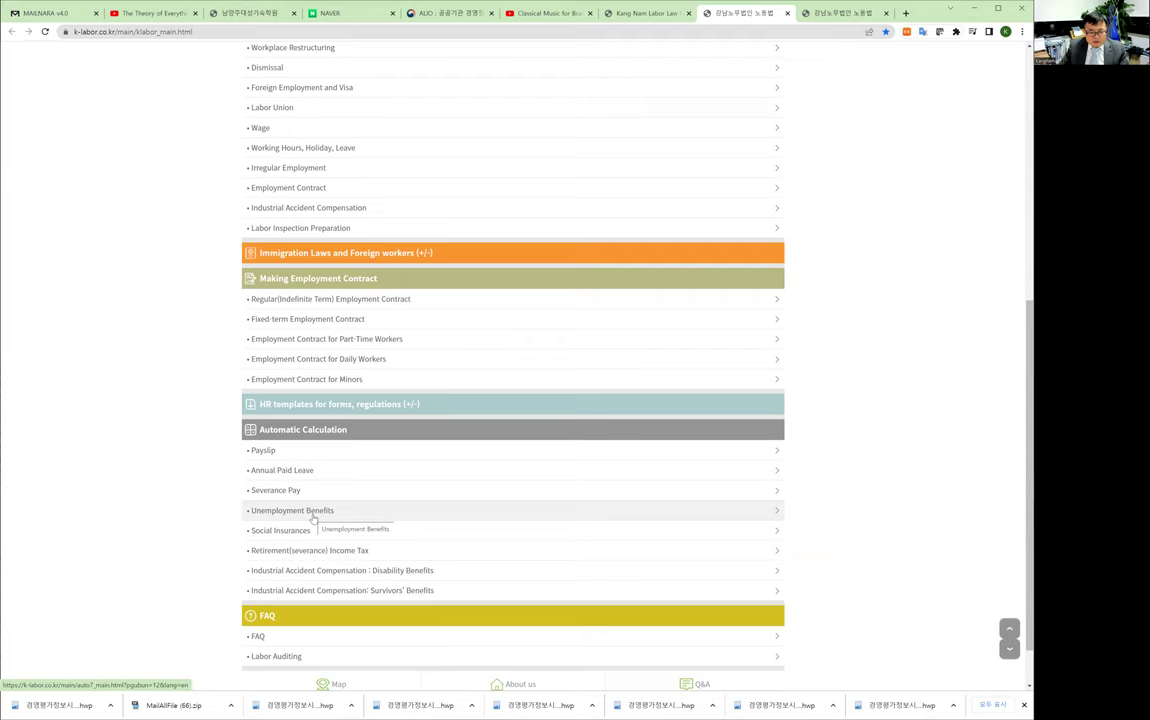
Step: Open Unemployment Benefits under Automatic Calculation
click(313, 518)
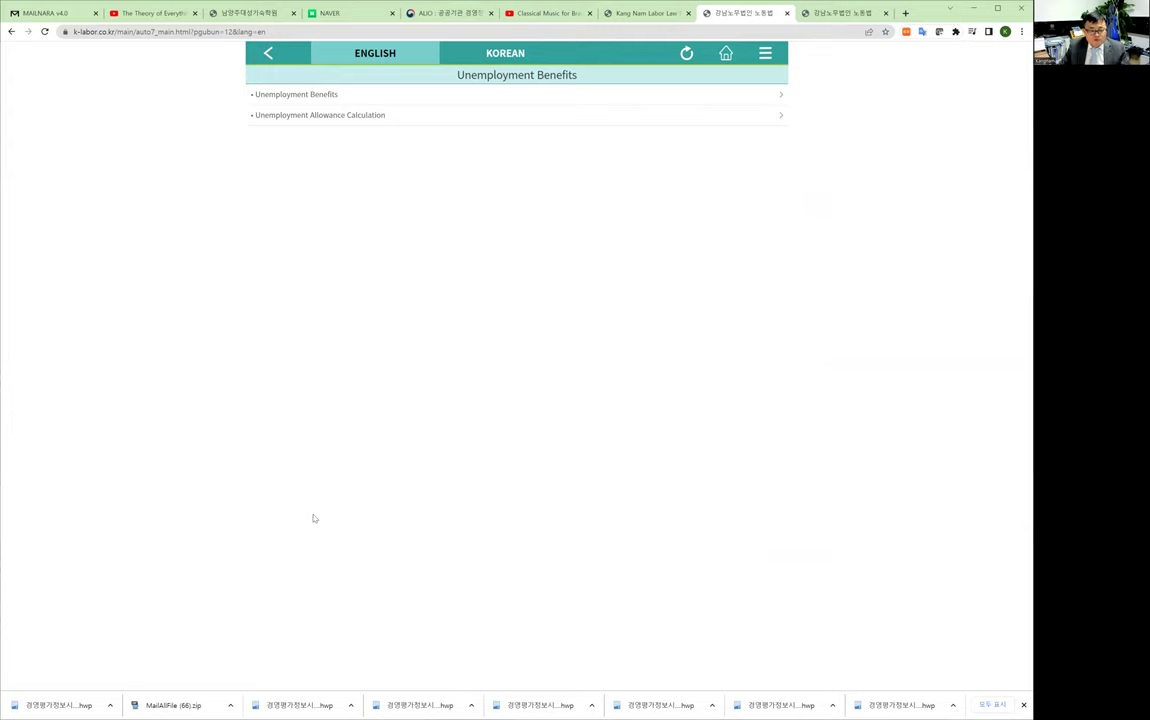
Step: Open the Unemployment Benefits article at its eligibility section
click(302, 100)
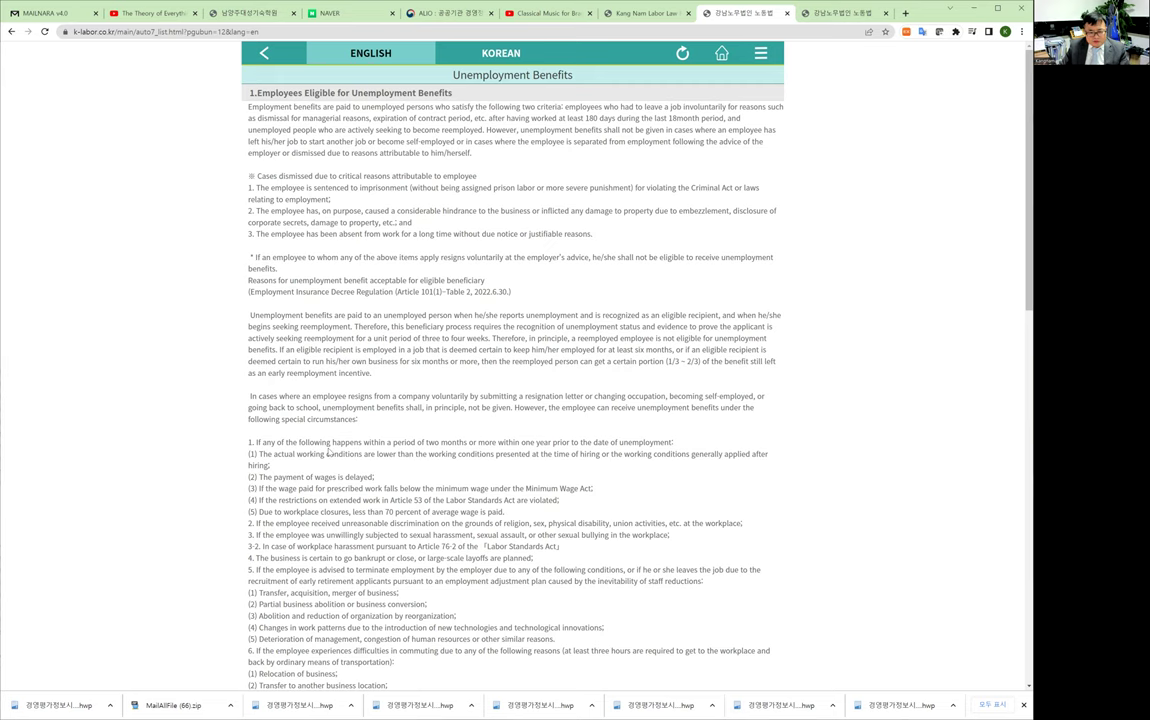
scroll(328, 451, down, 3)
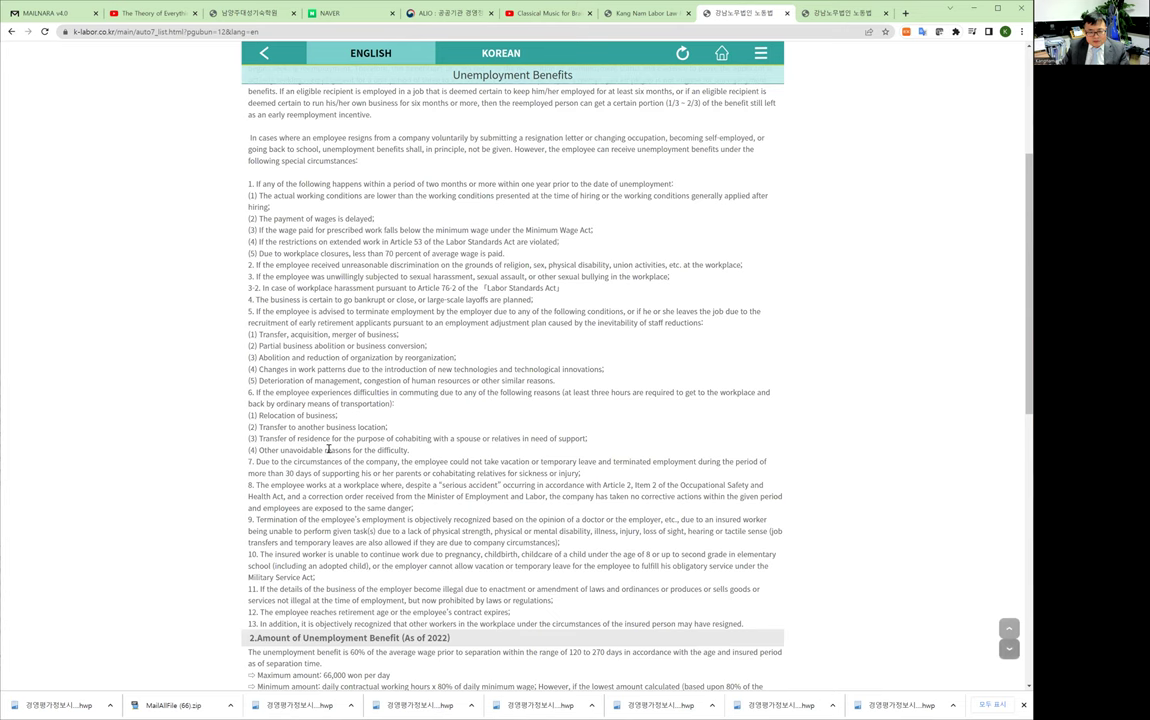
scroll(328, 450, down, 3)
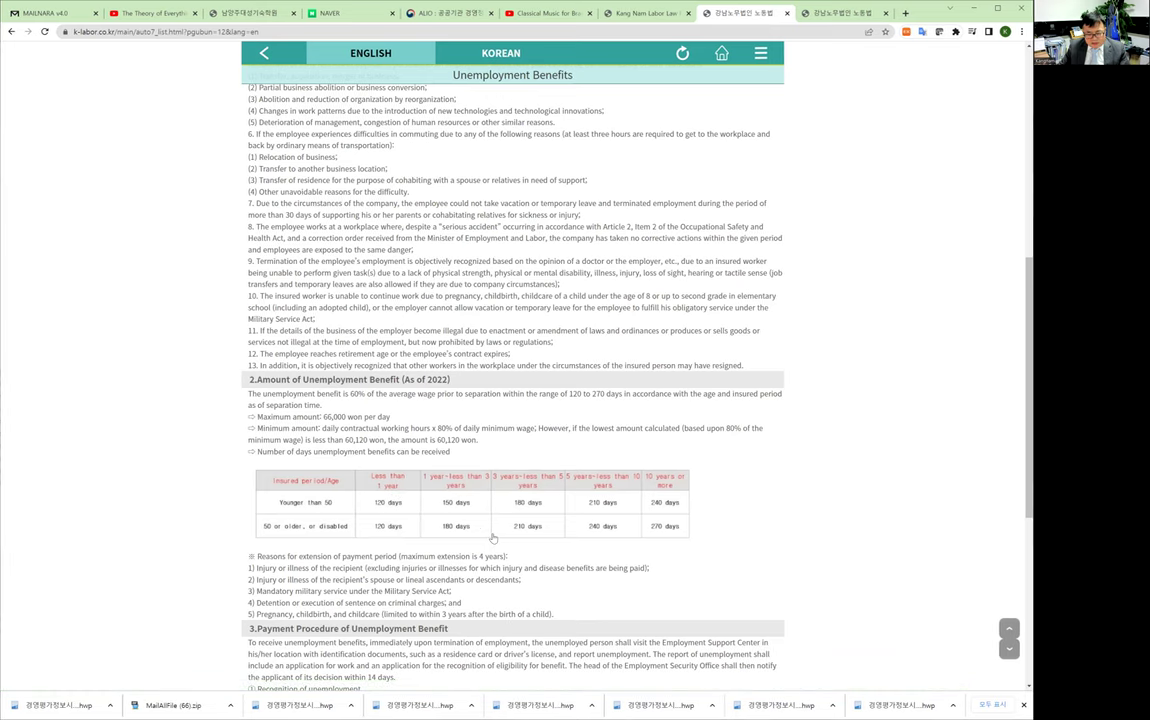
Step: Look over the article's maximum daily benefit amount, then go back to the allowance calculator form
scroll(492, 538, down, 1)
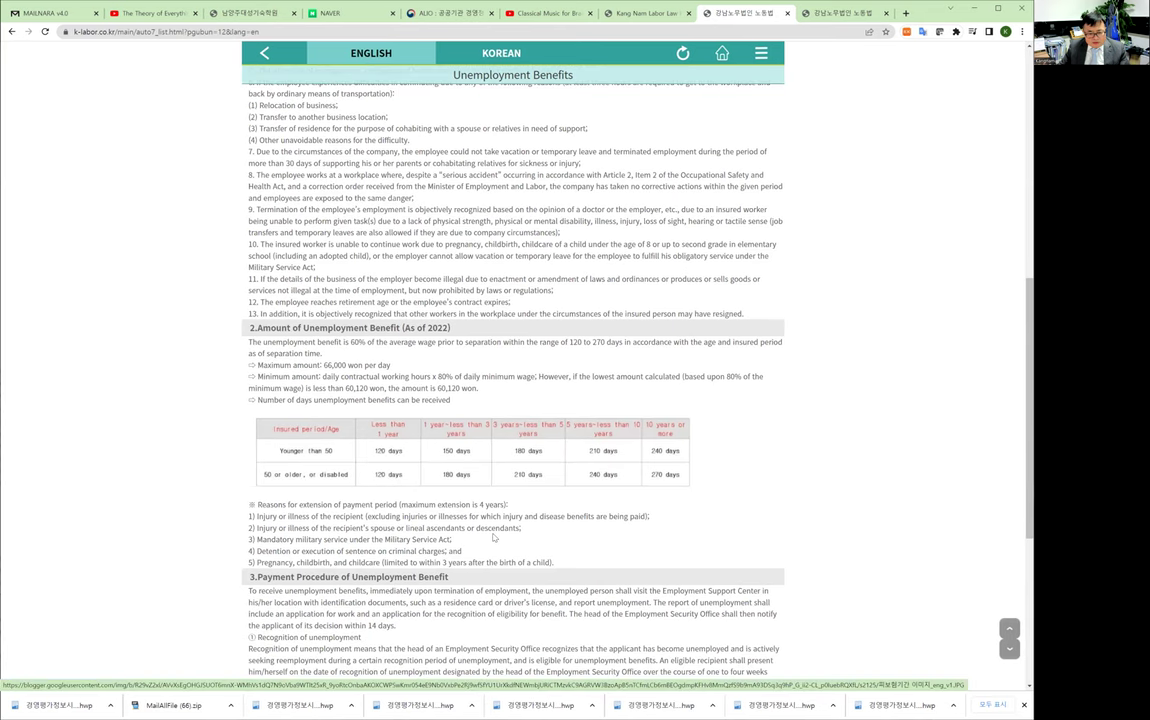
scroll(492, 538, down, 5)
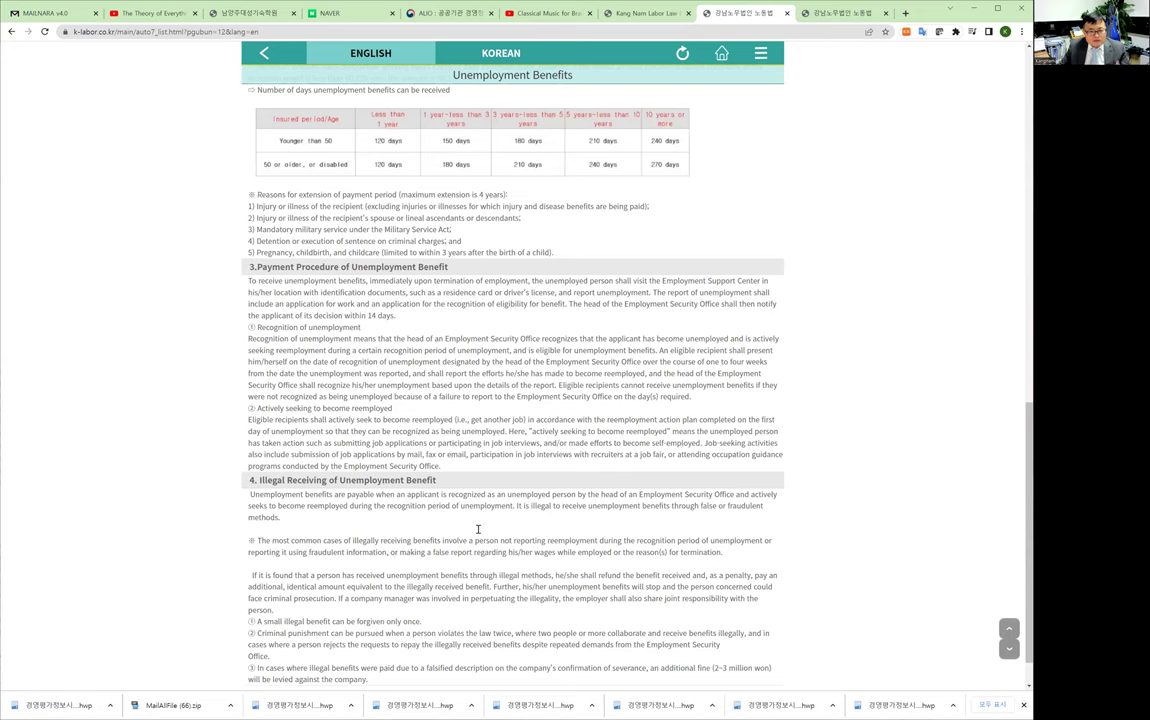
scroll(435, 475, up, 3)
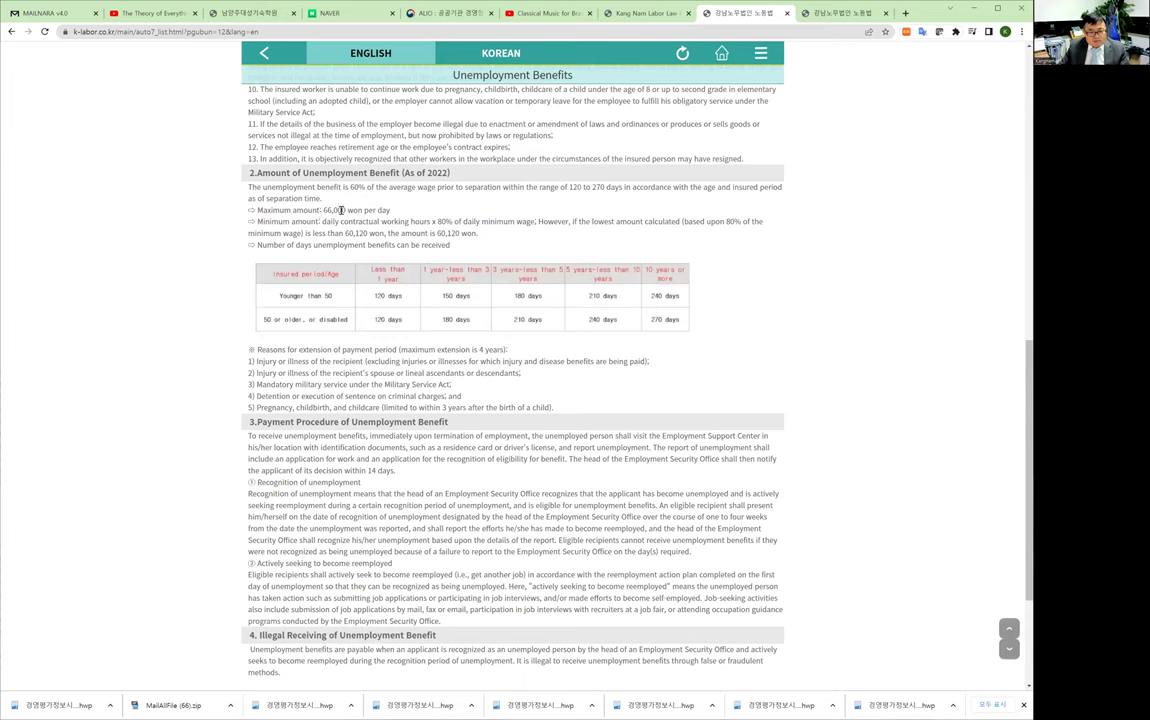
drag(341, 210, 338, 222)
click(414, 207)
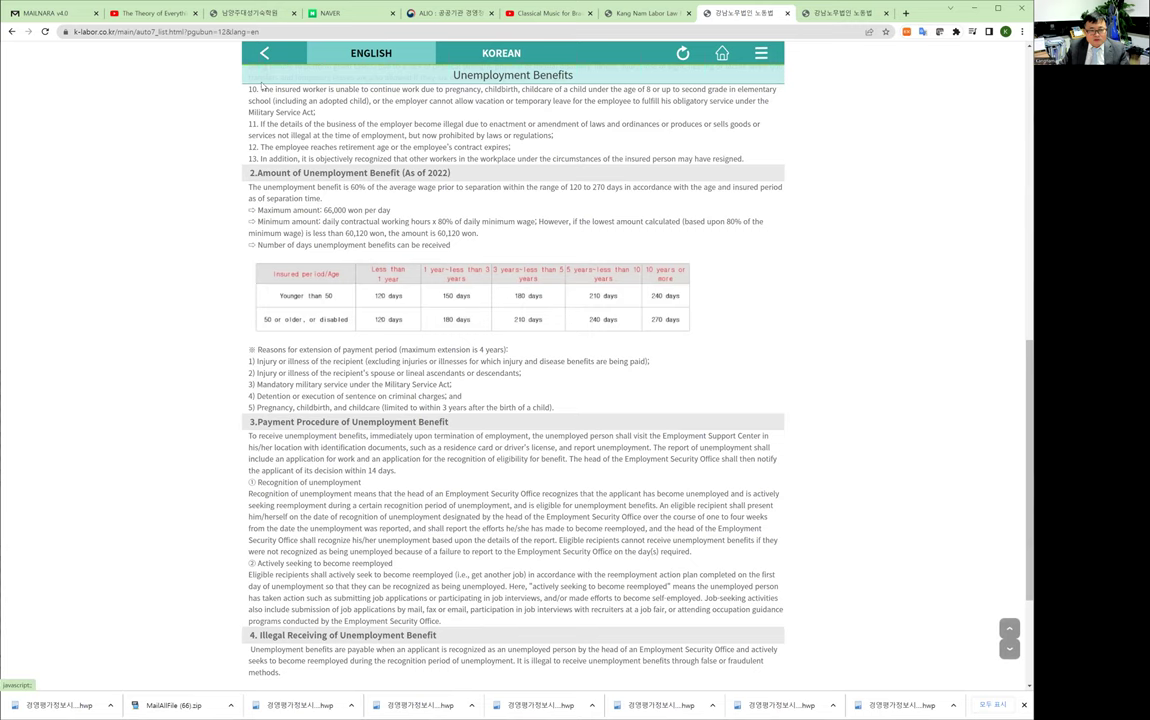
click(264, 52)
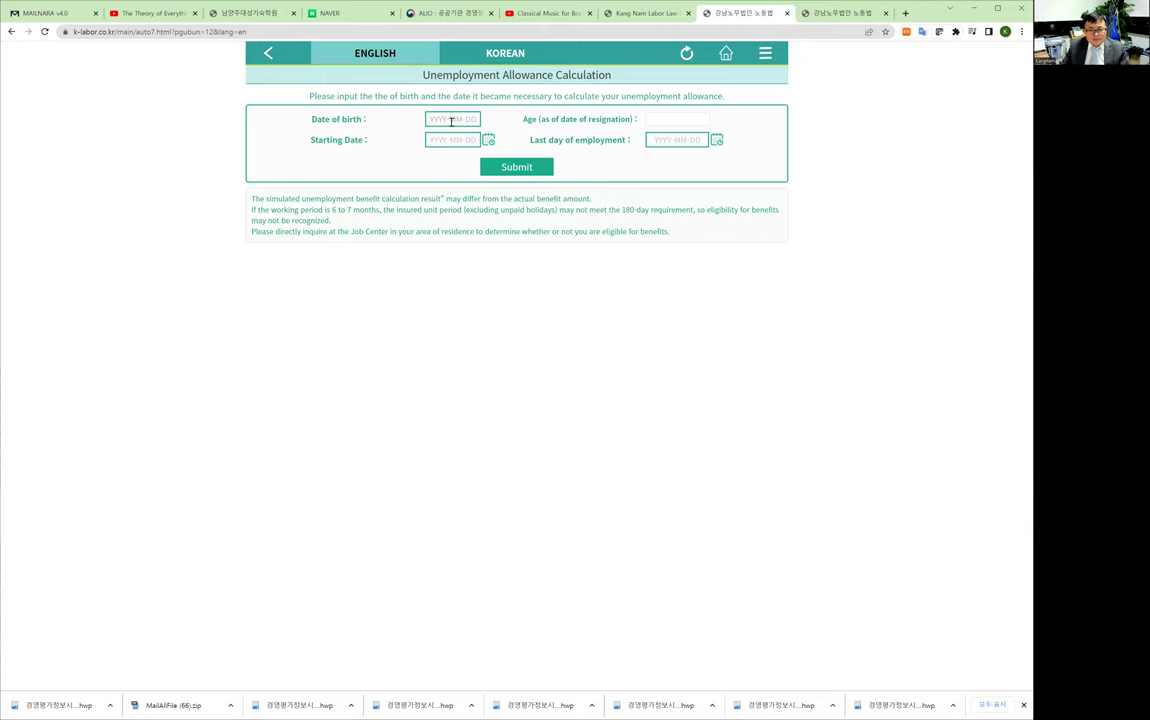
click(451, 121)
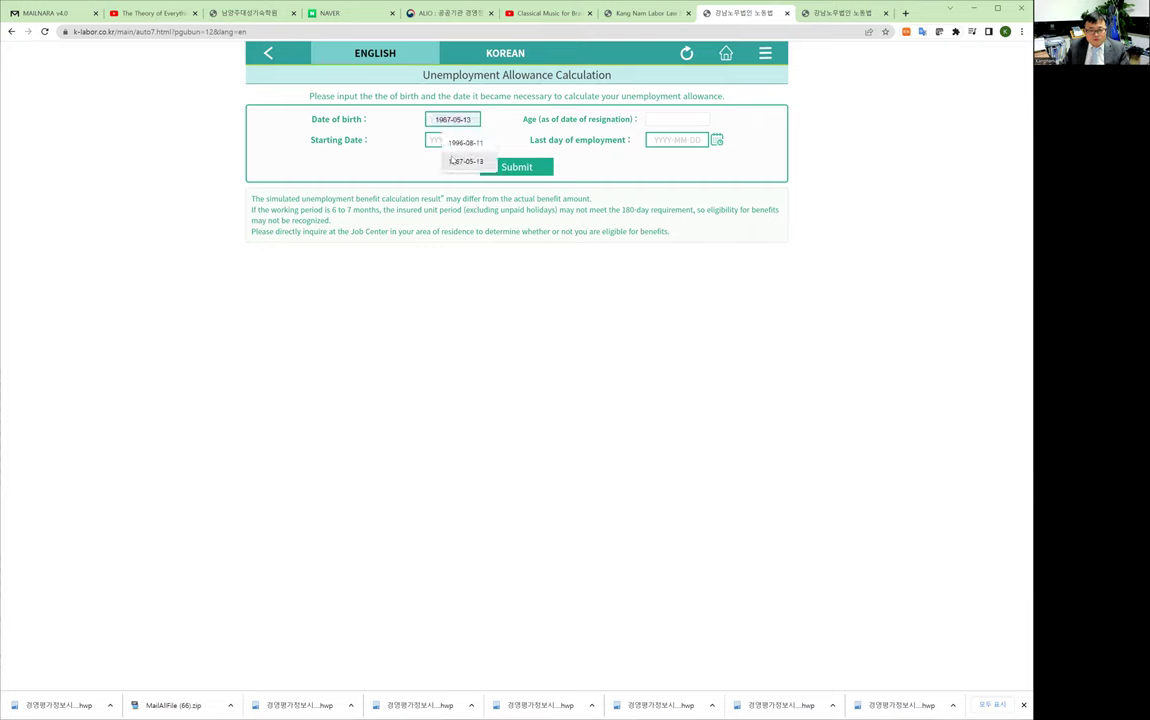
click(455, 162)
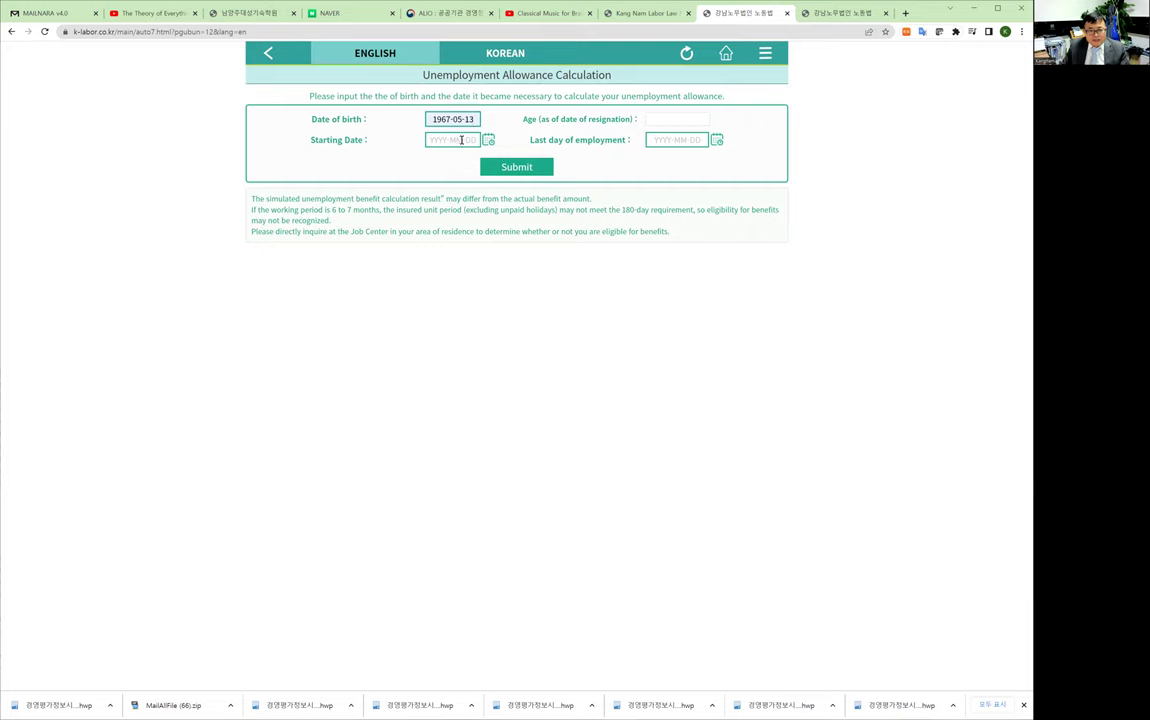
click(461, 140)
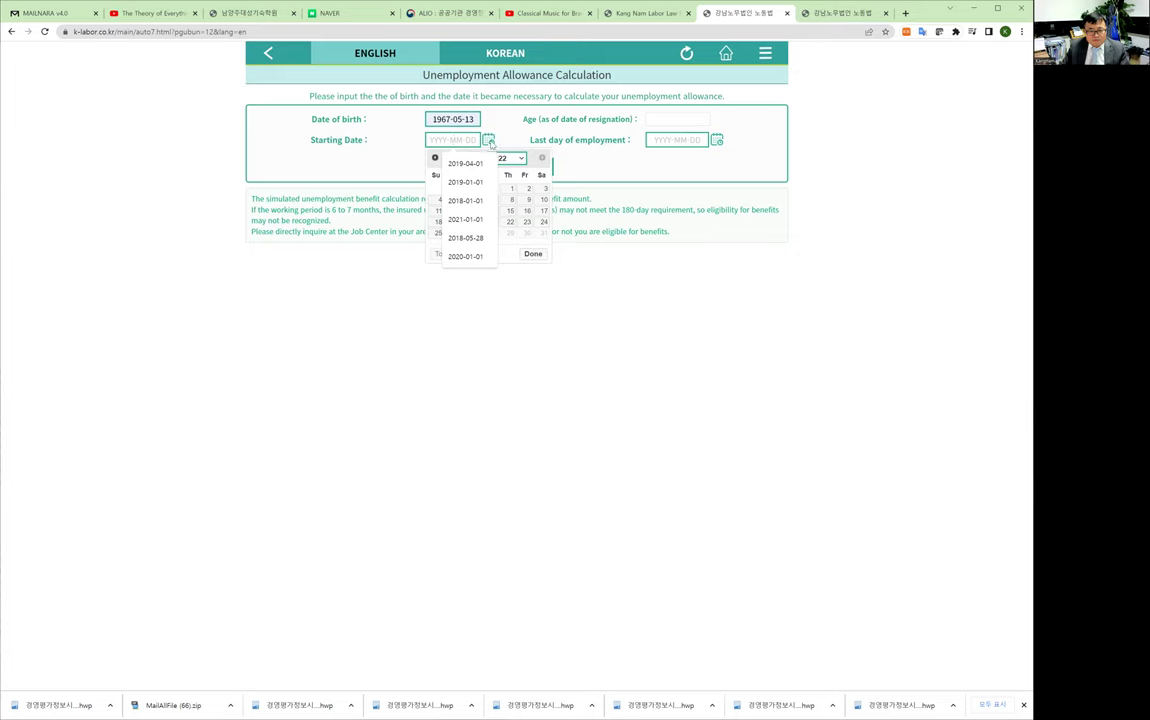
click(481, 149)
click(455, 140)
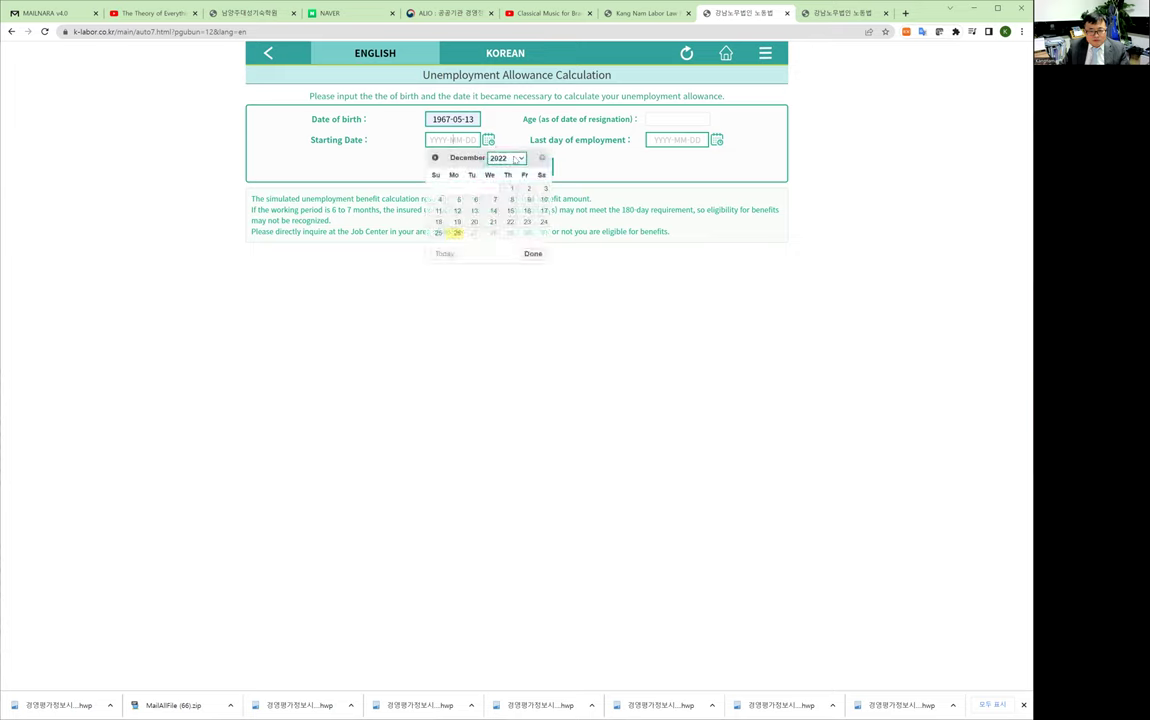
click(521, 160)
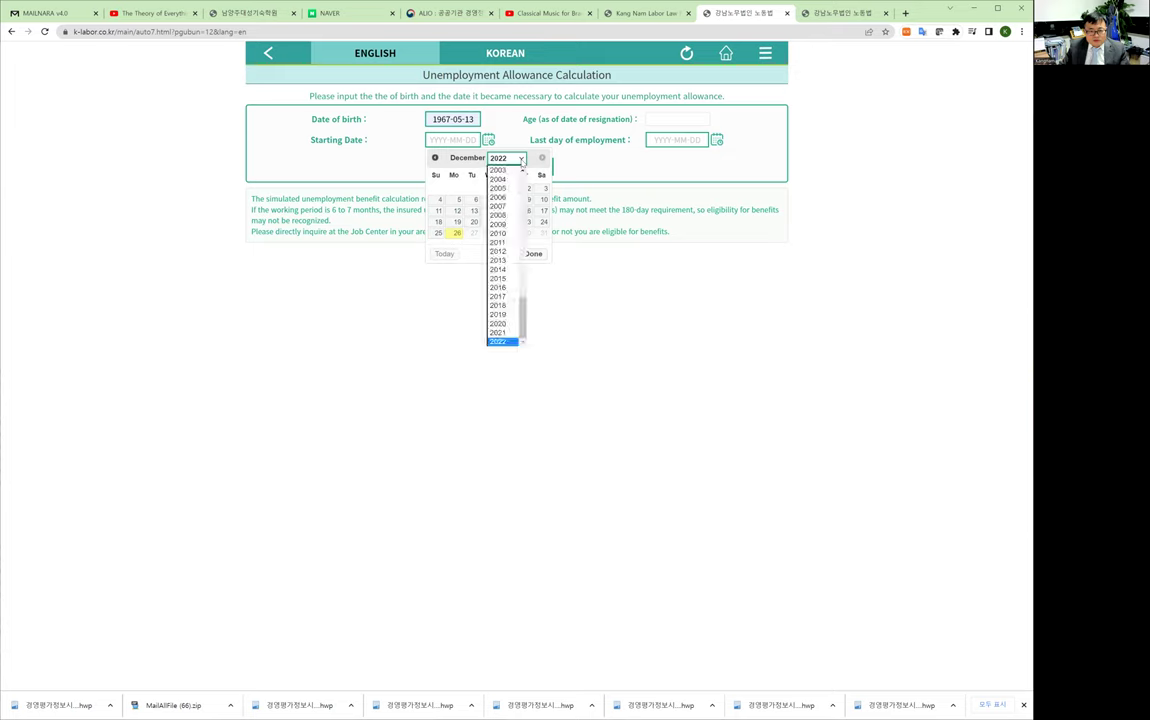
scroll(498, 212, up, 5)
scroll(498, 213, down, 5)
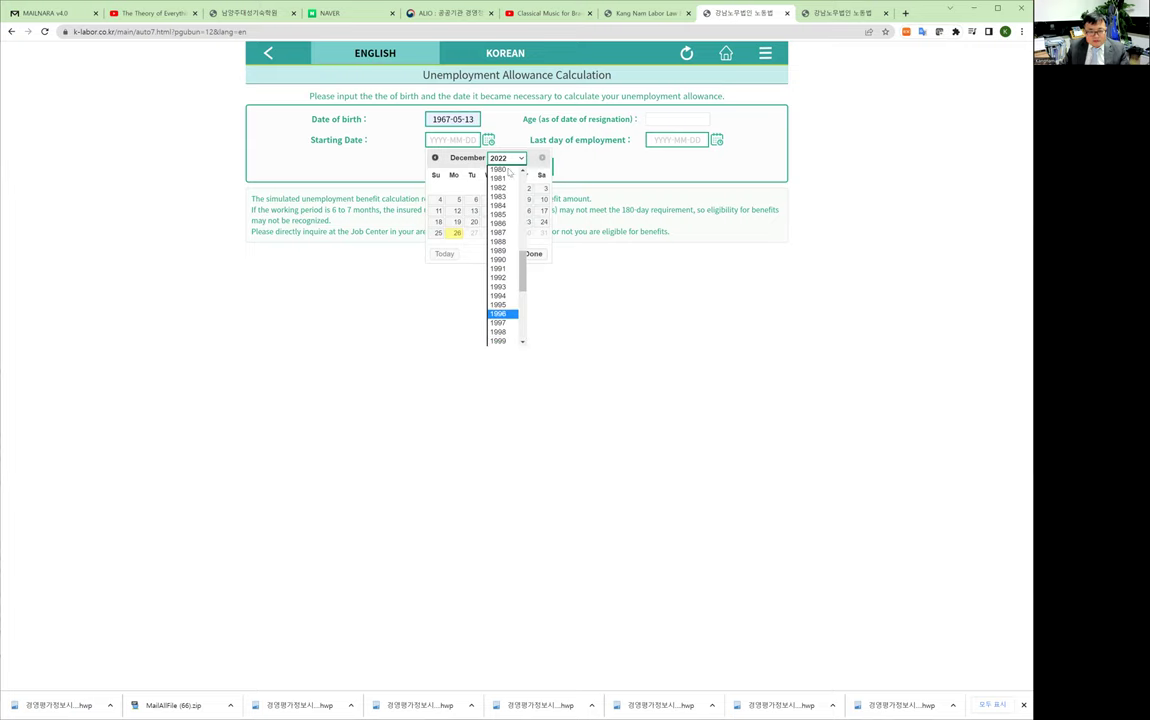
click(503, 314)
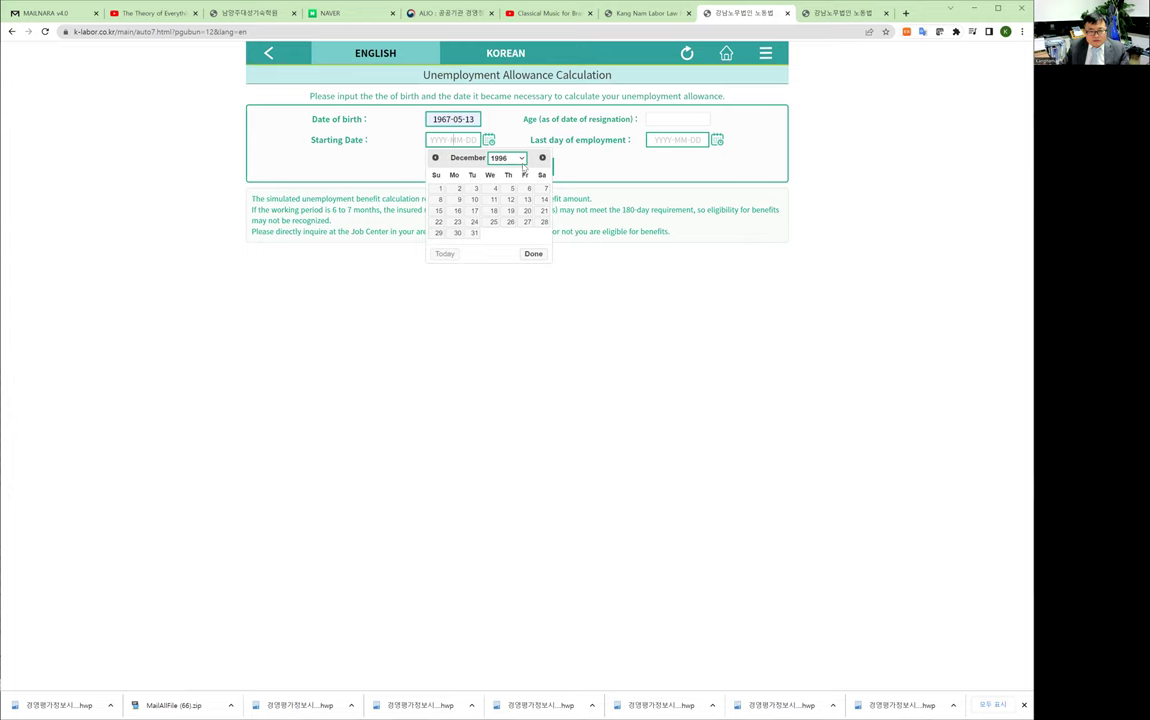
click(441, 190)
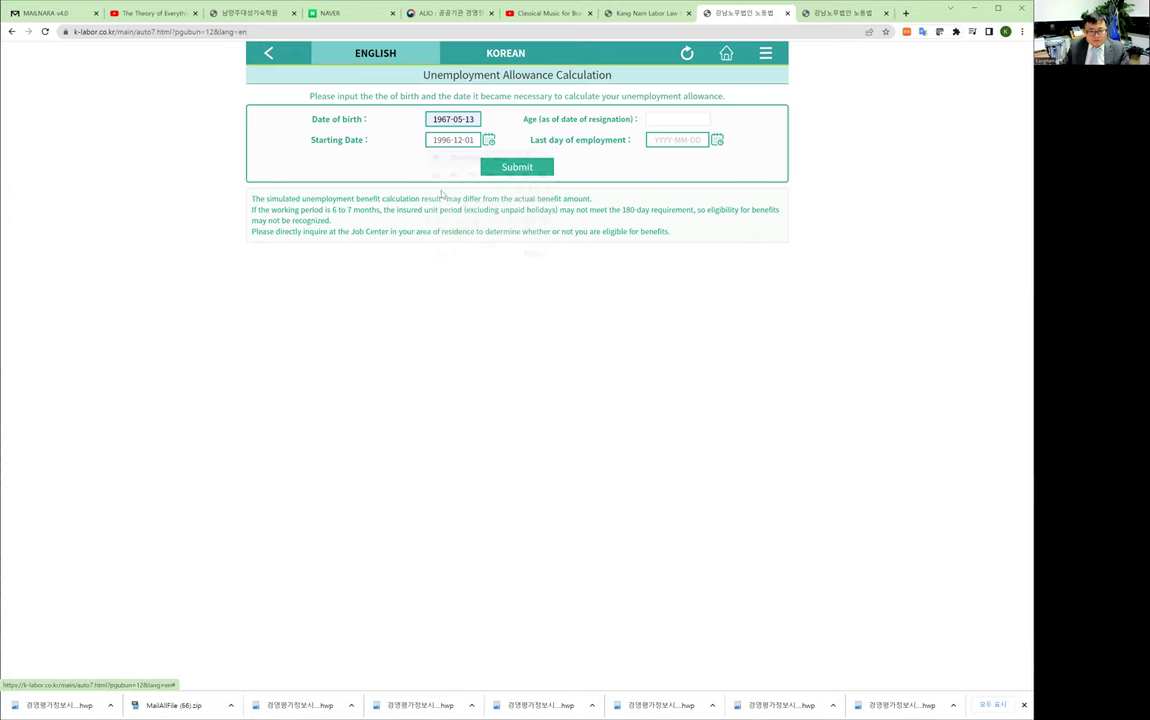
Step: Set the last day of employment to 2022-12-26 and submit the dates
click(670, 137)
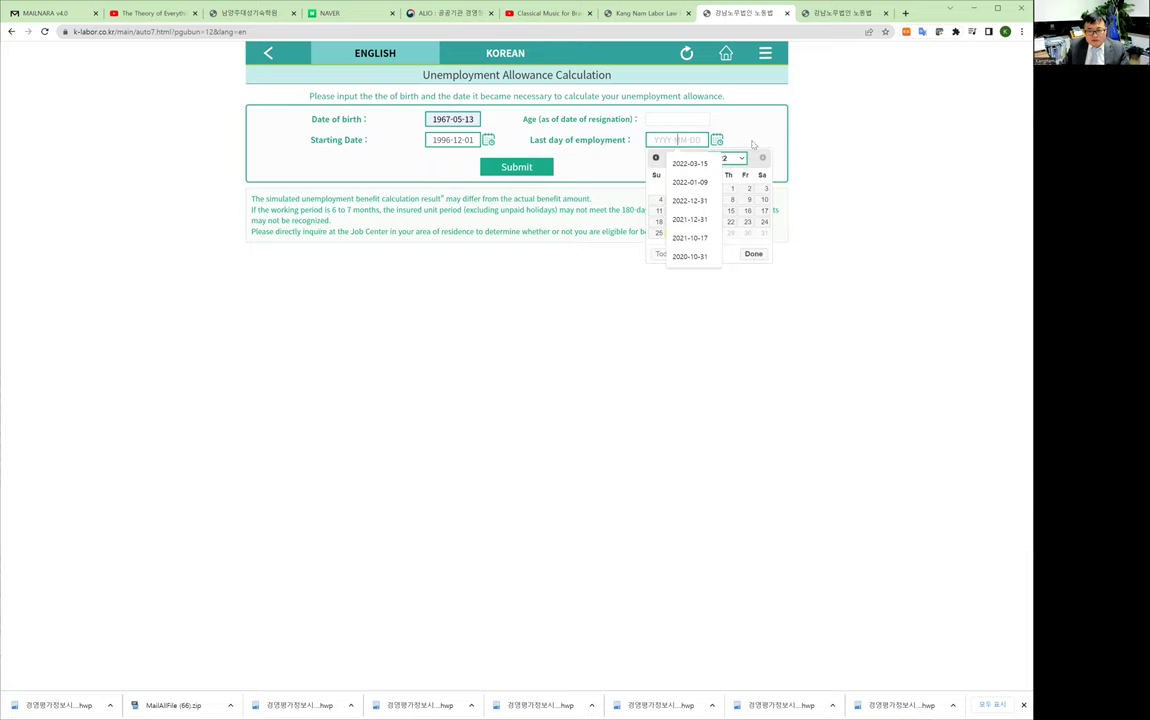
click(717, 141)
click(695, 139)
click(759, 156)
click(679, 234)
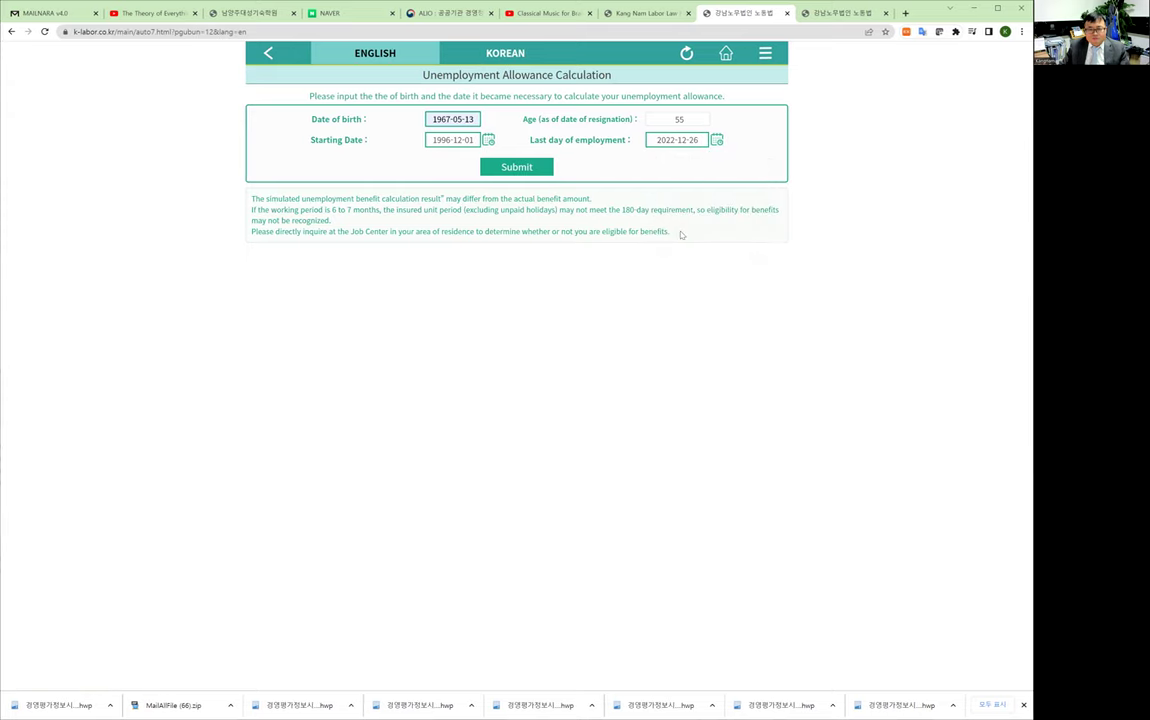
click(517, 168)
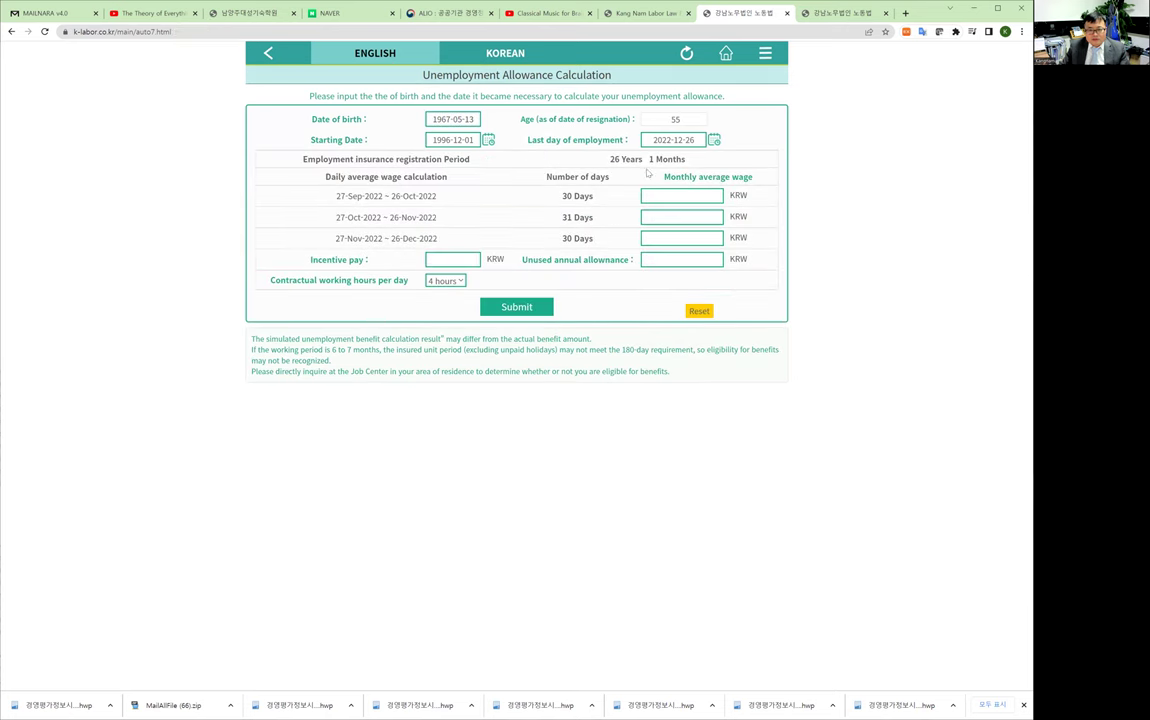
Step: Enter monthly wages of 5,000,000, 5,000,000 and 4,000,000 KRW and choose 8 working hours per day
click(690, 198)
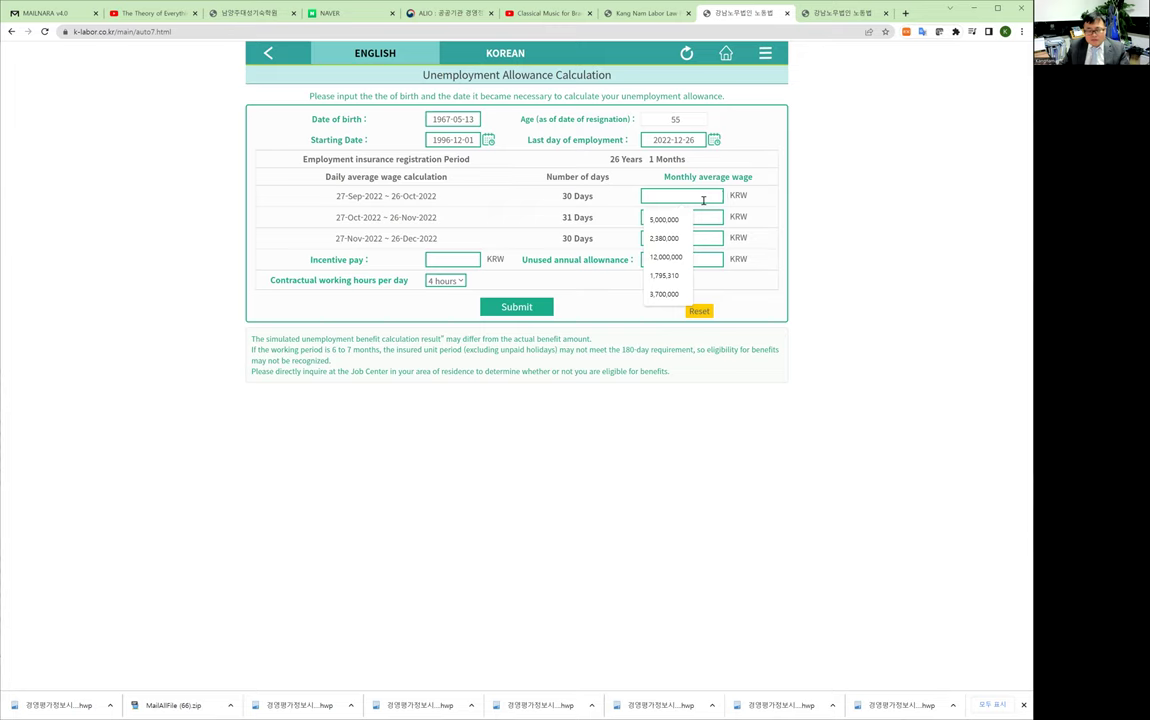
click(665, 219)
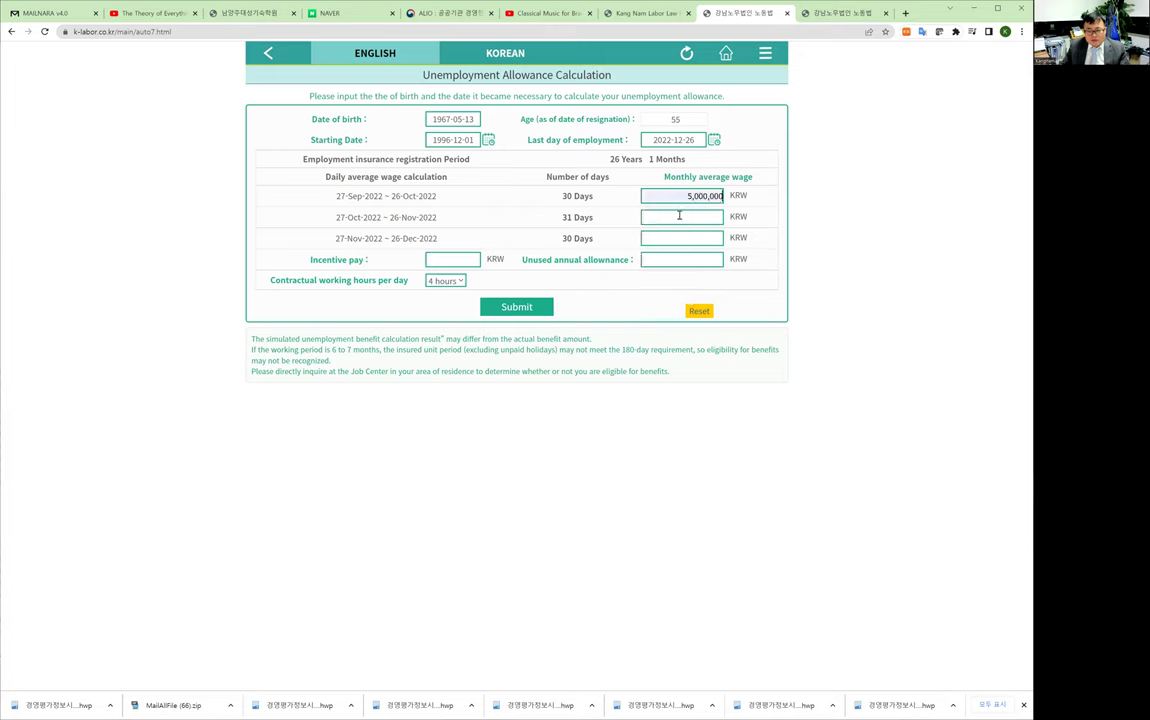
click(678, 238)
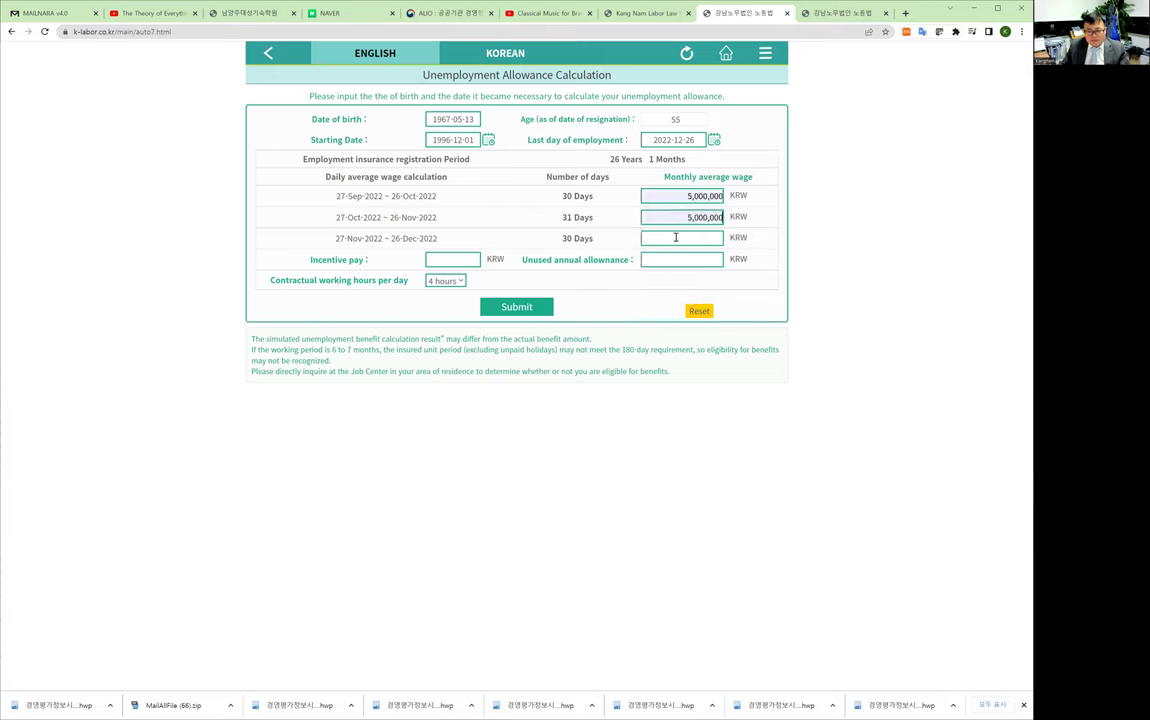
click(678, 237)
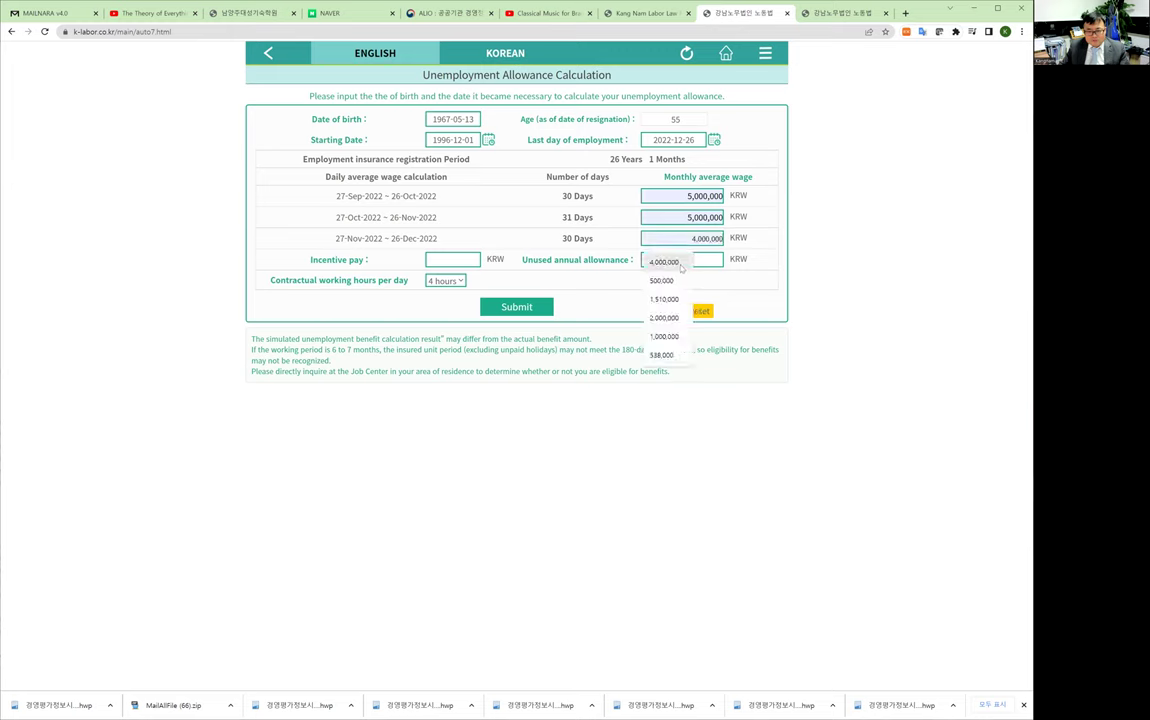
click(681, 264)
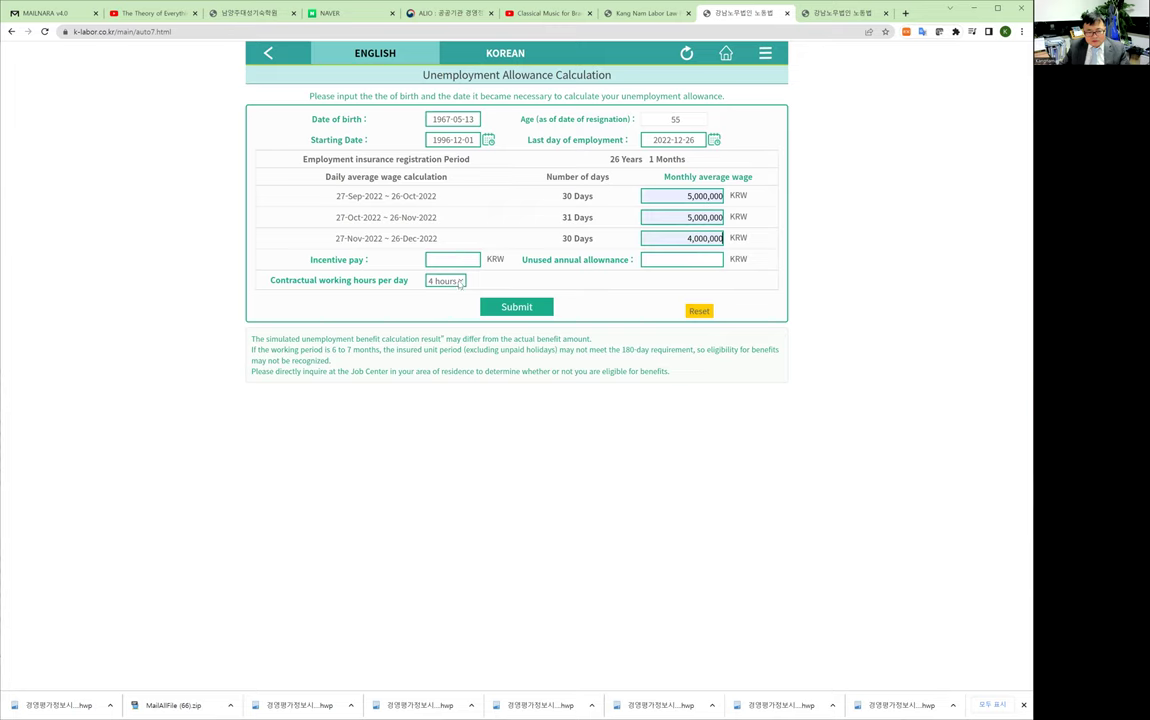
click(460, 282)
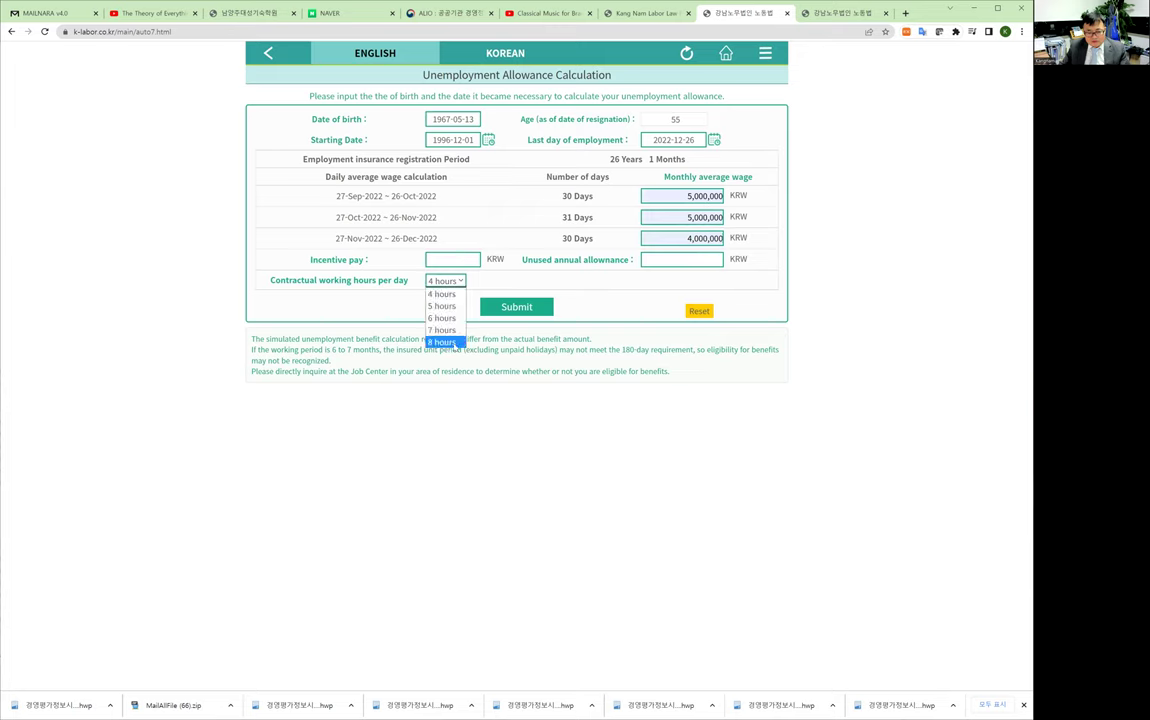
click(455, 343)
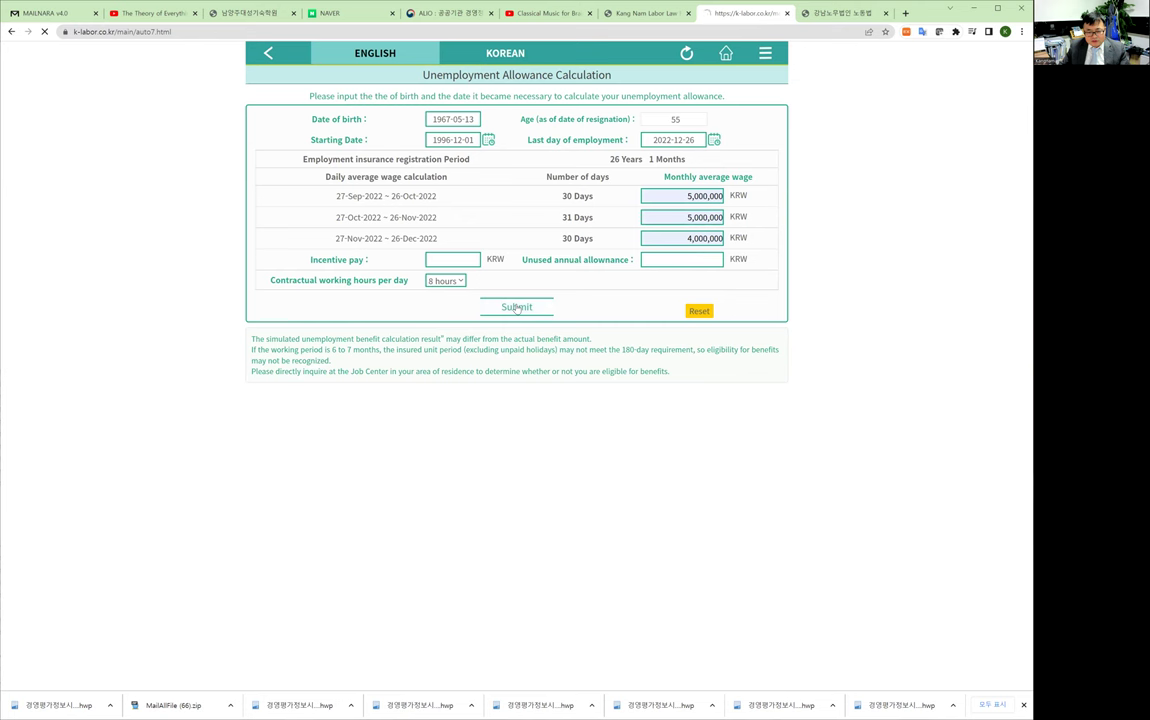
Step: Run the calculation and highlight the 17,820,000 KRW total allowance in the results
click(516, 307)
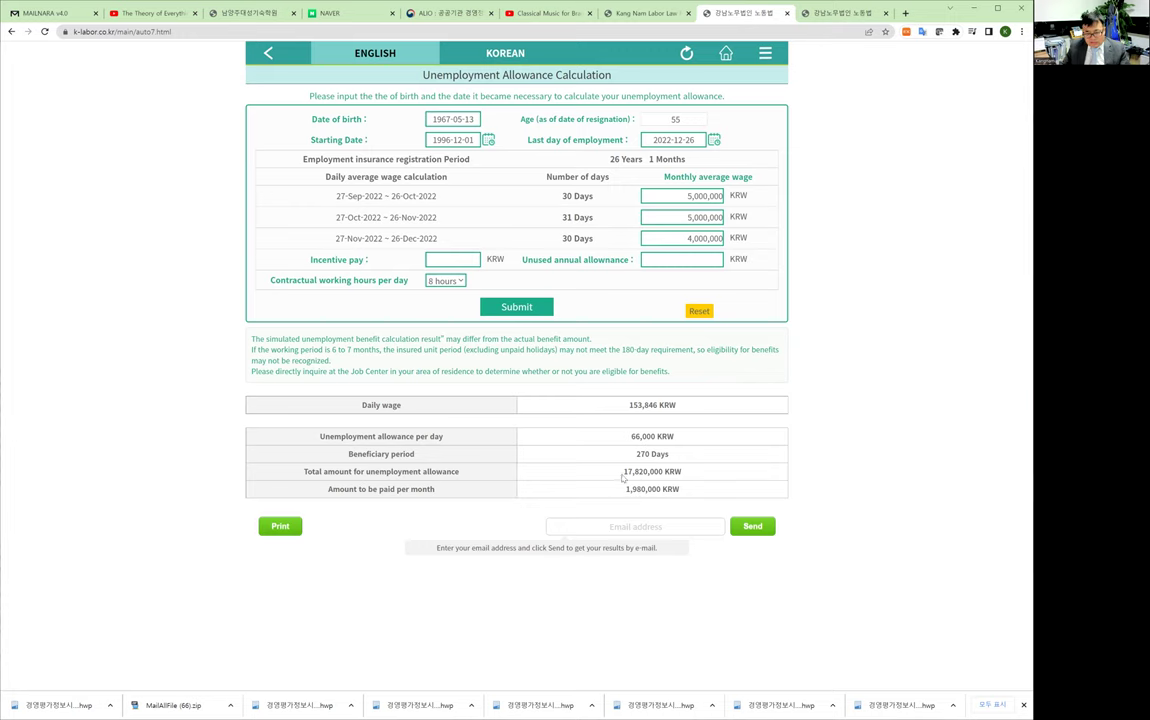
drag(624, 471, 684, 469)
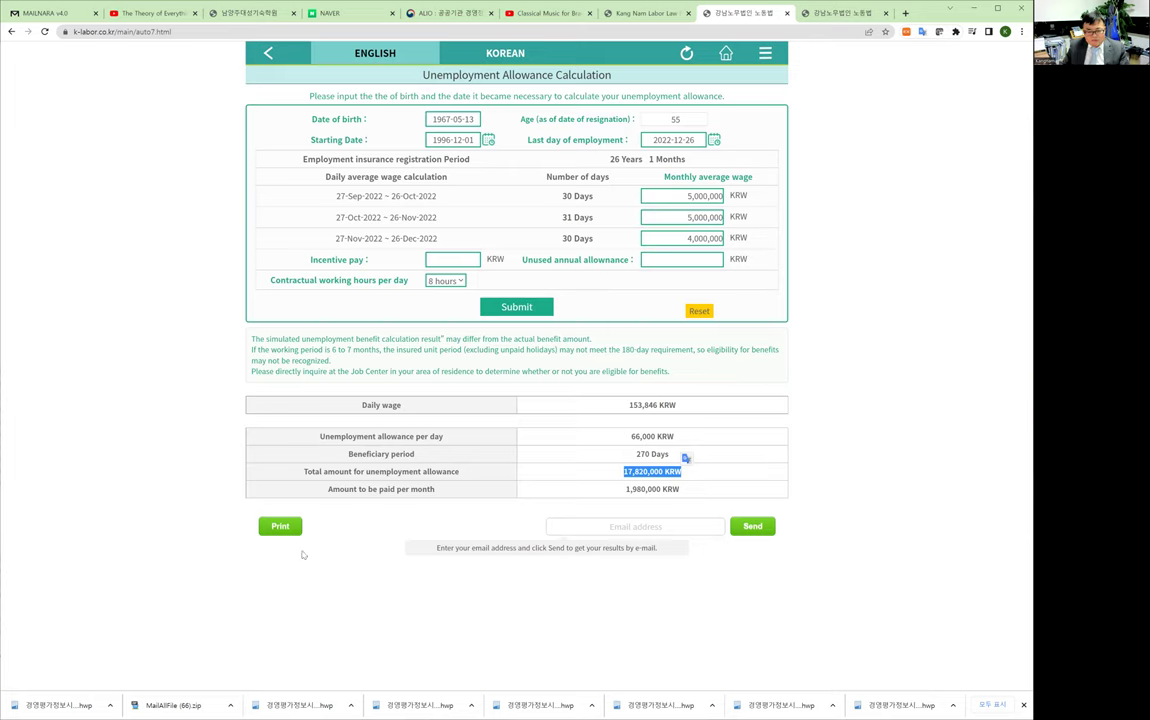
click(281, 528)
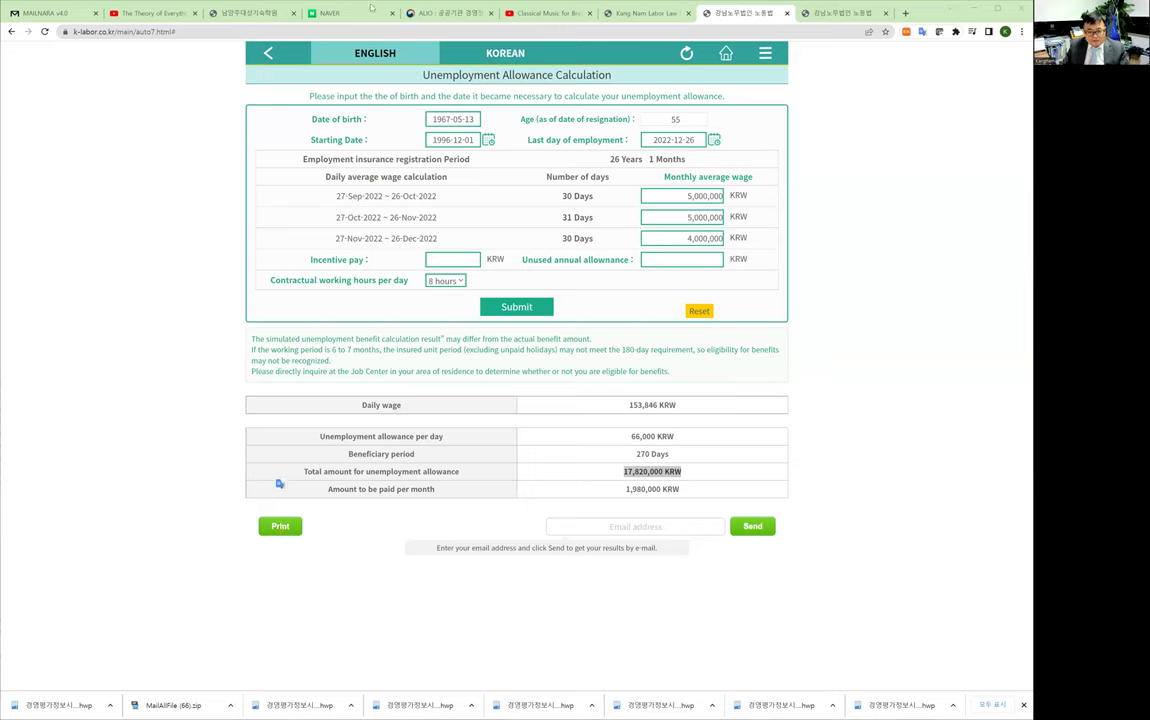
Step: Send the results to the saved e-mail address and dismiss the 'Sent an email!' alert
click(663, 525)
click(648, 547)
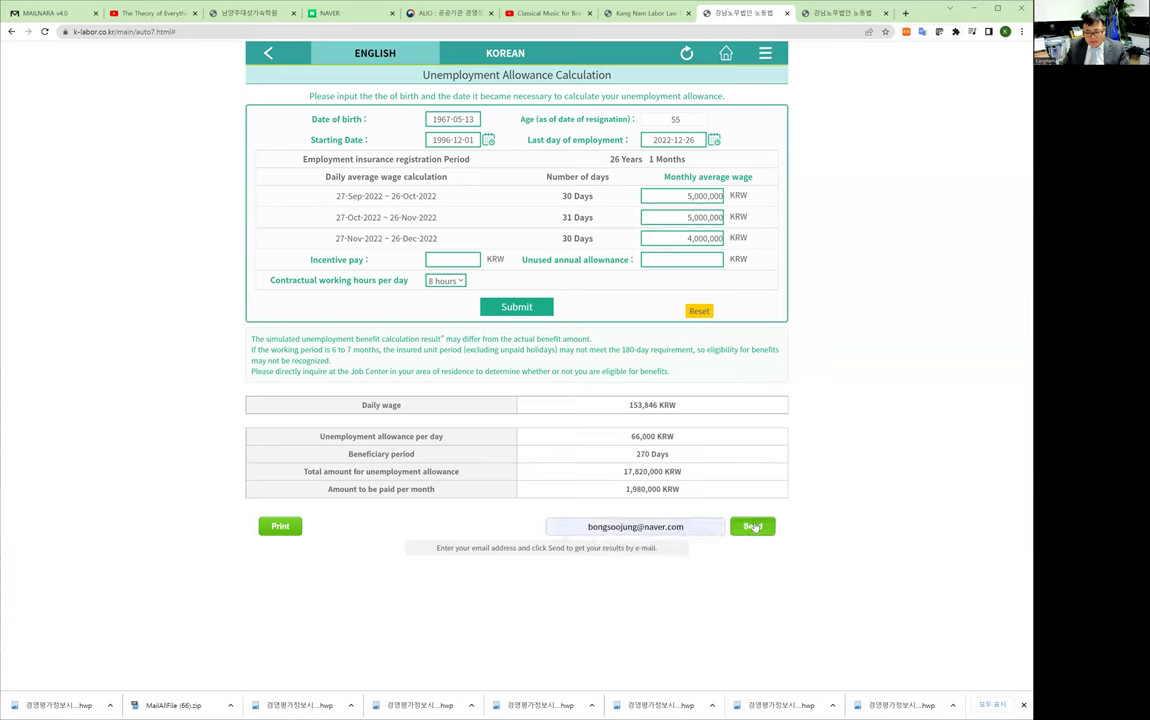
click(752, 527)
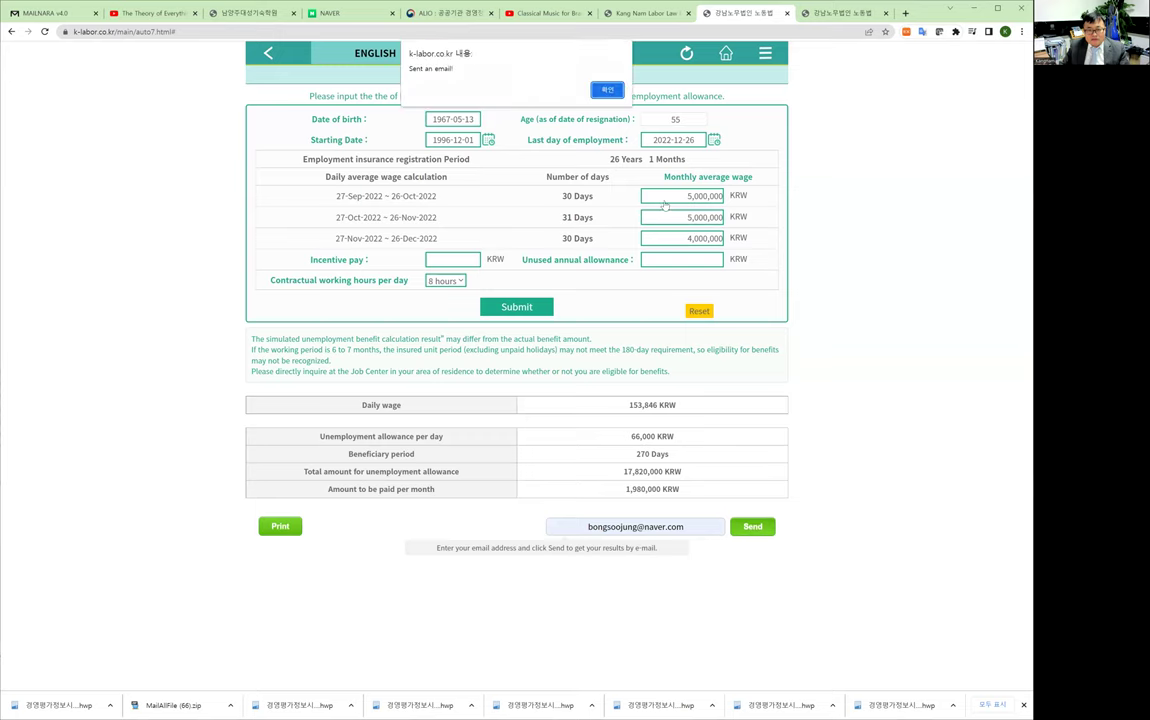
click(614, 92)
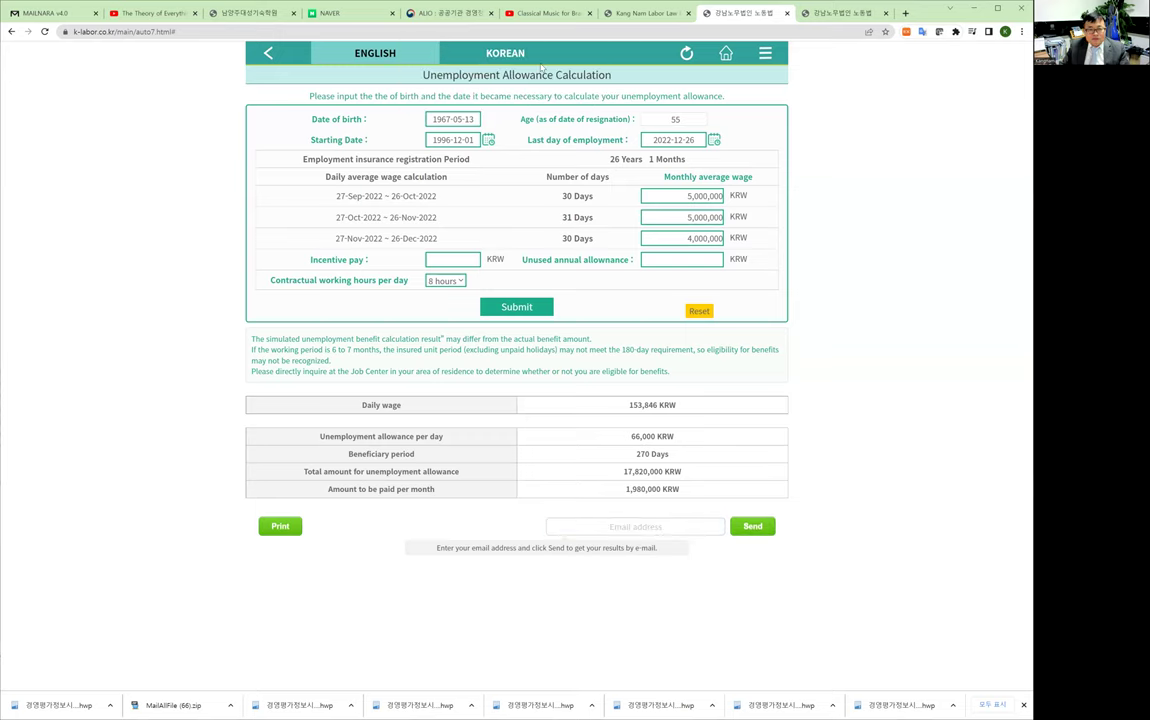
Step: Check the Unemployment Allowance Calculation message in Naver Mail, then return to the Unemployment Benefits tab
click(338, 14)
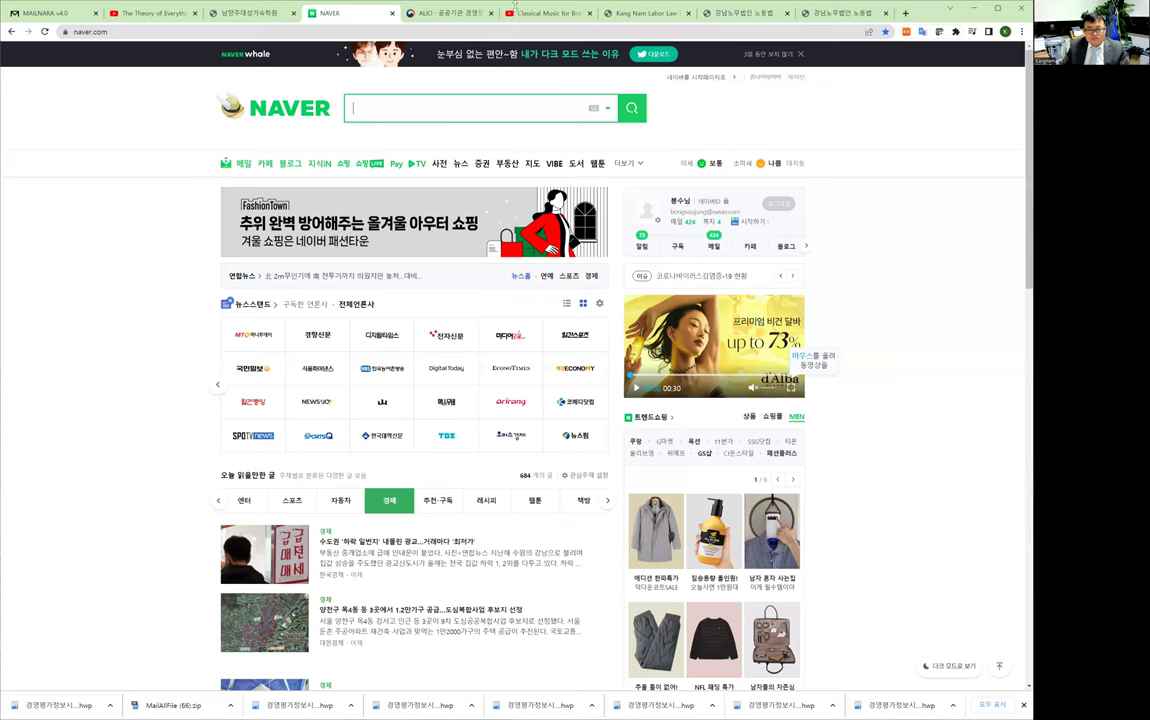
click(682, 221)
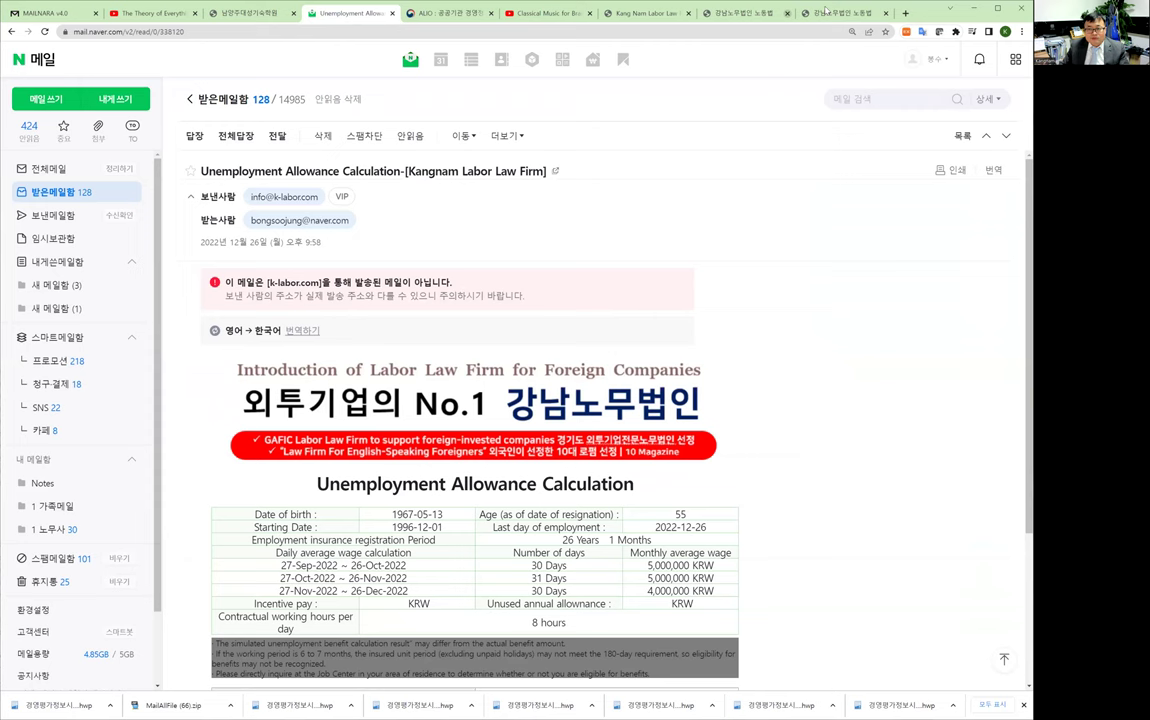
click(830, 12)
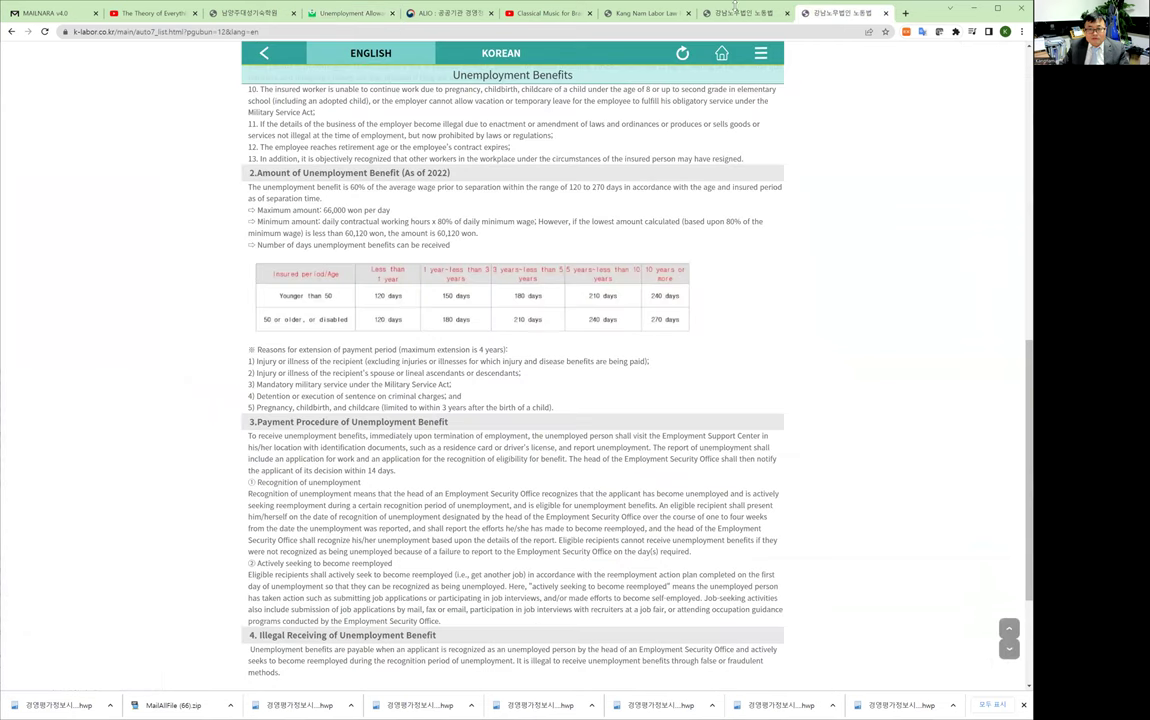
Step: Reset the calculator and enter birth date 1996-08-11, start 2019-04-01, last day 2022-12-26
click(714, 10)
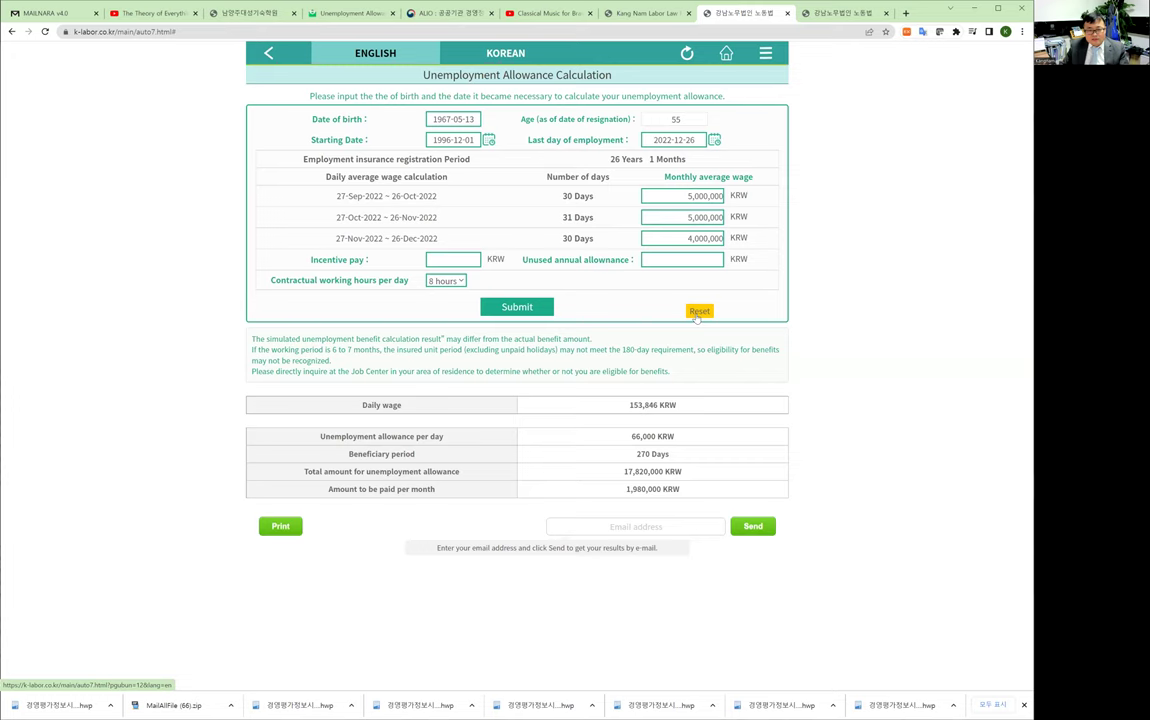
click(697, 314)
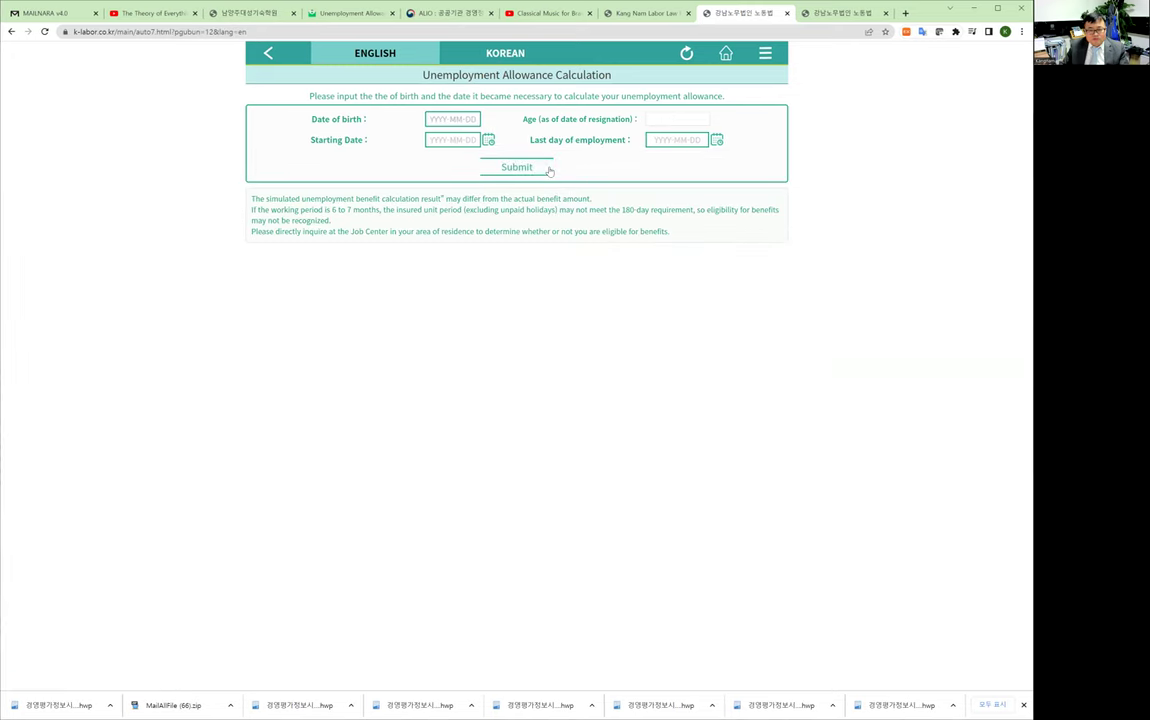
click(462, 119)
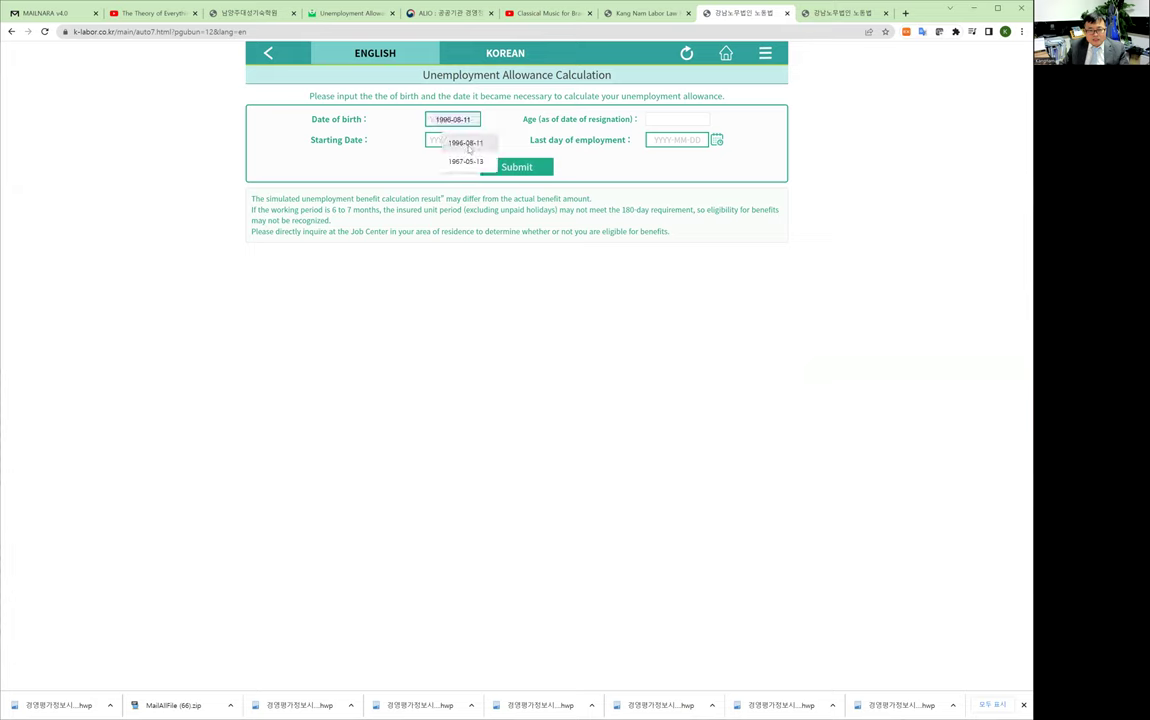
click(469, 146)
click(467, 140)
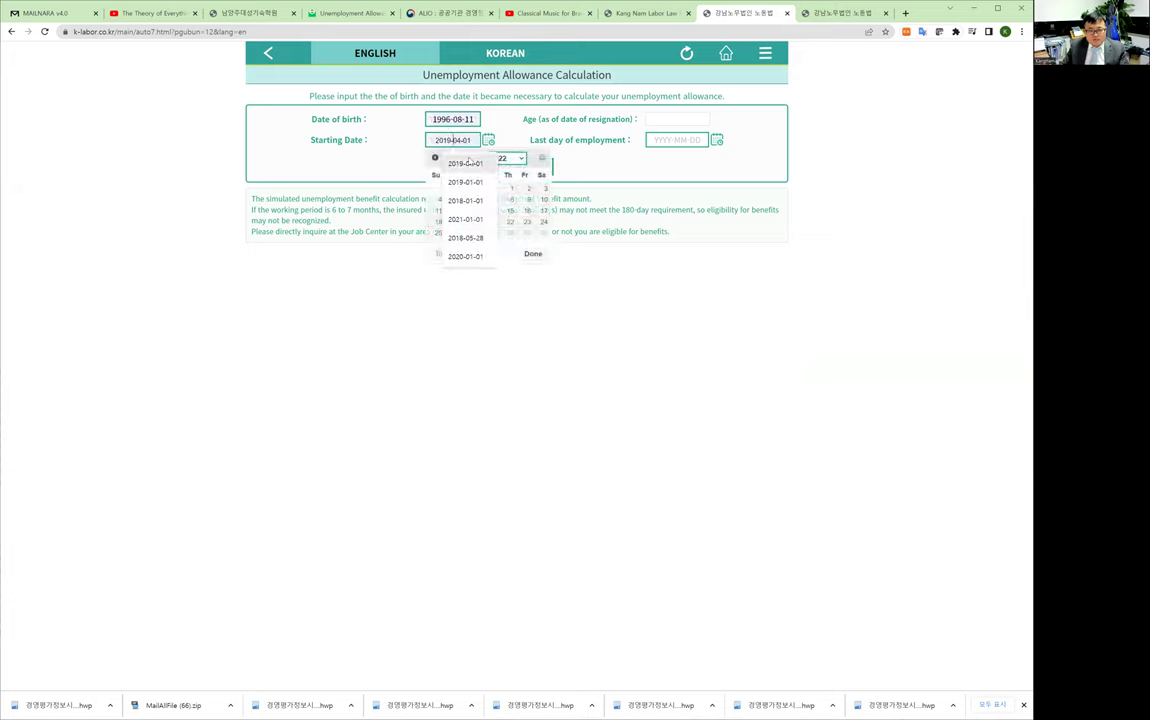
click(469, 164)
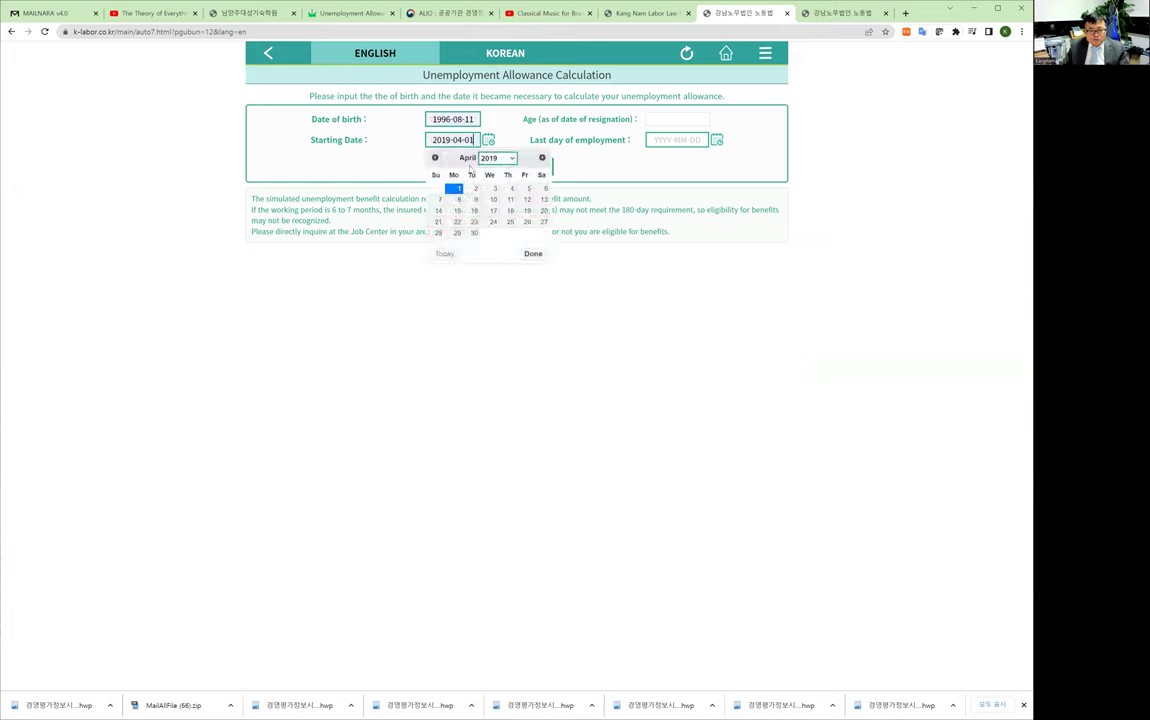
click(679, 138)
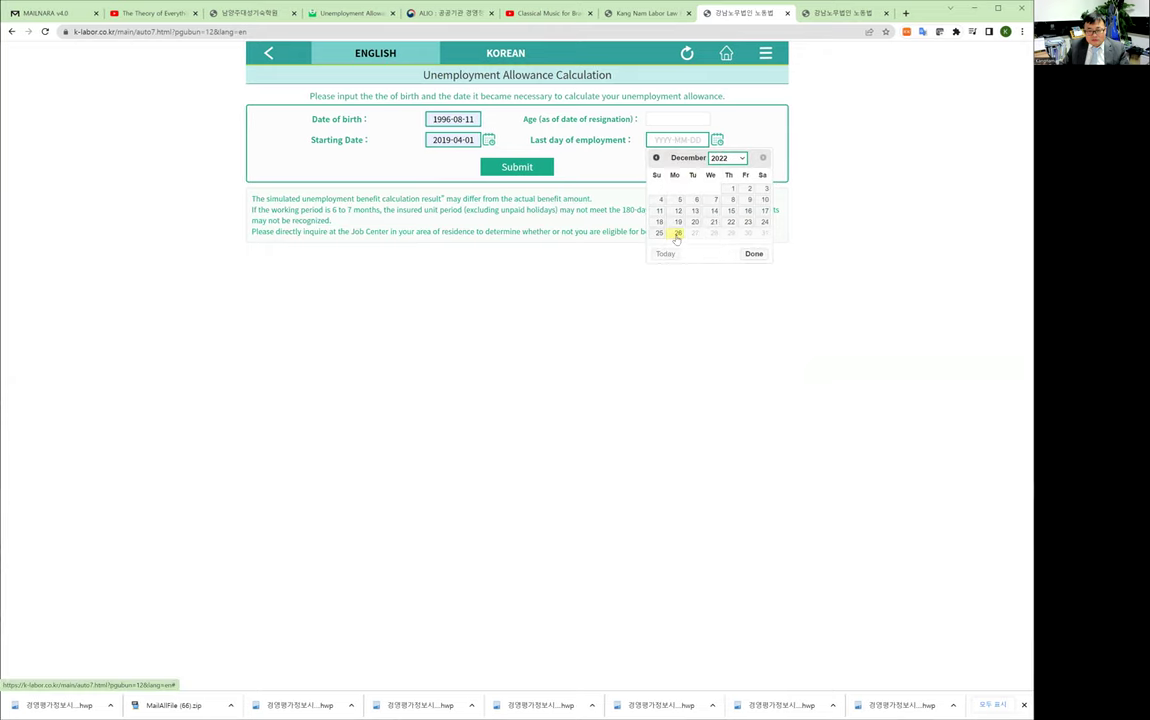
click(677, 234)
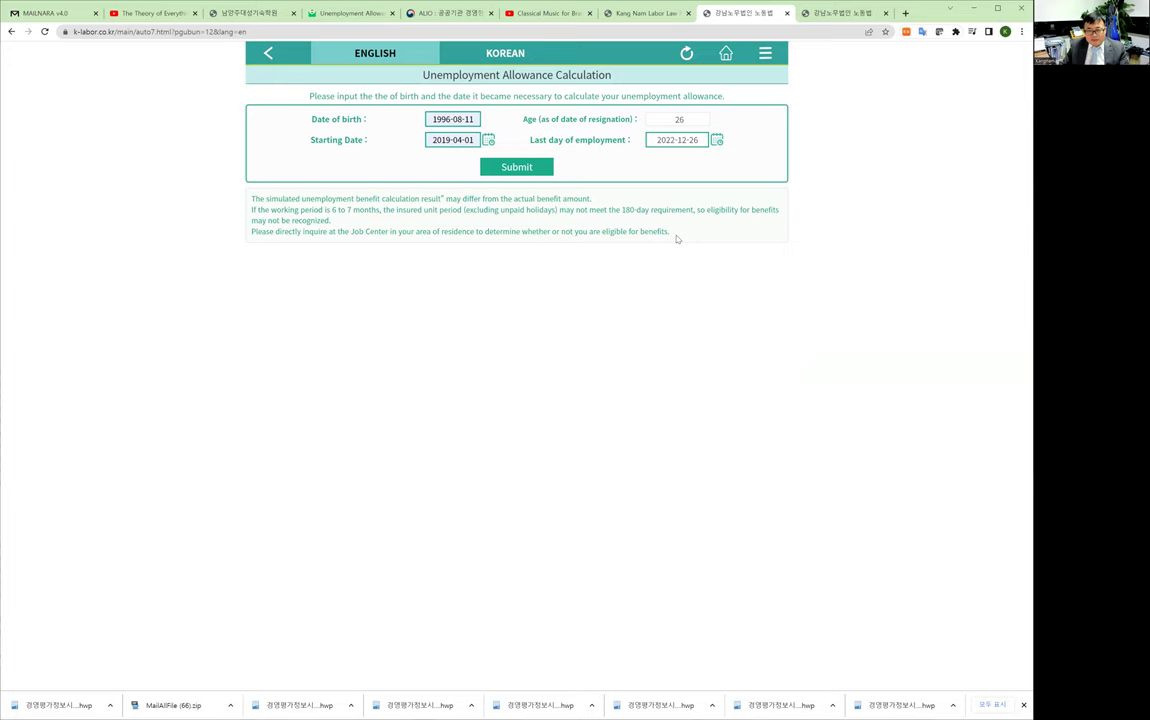
Step: Load the wage table, autofill wages of 5,000,000, 5,000,000 and 4,000,000 KRW, and pick 8 hours per day
click(530, 169)
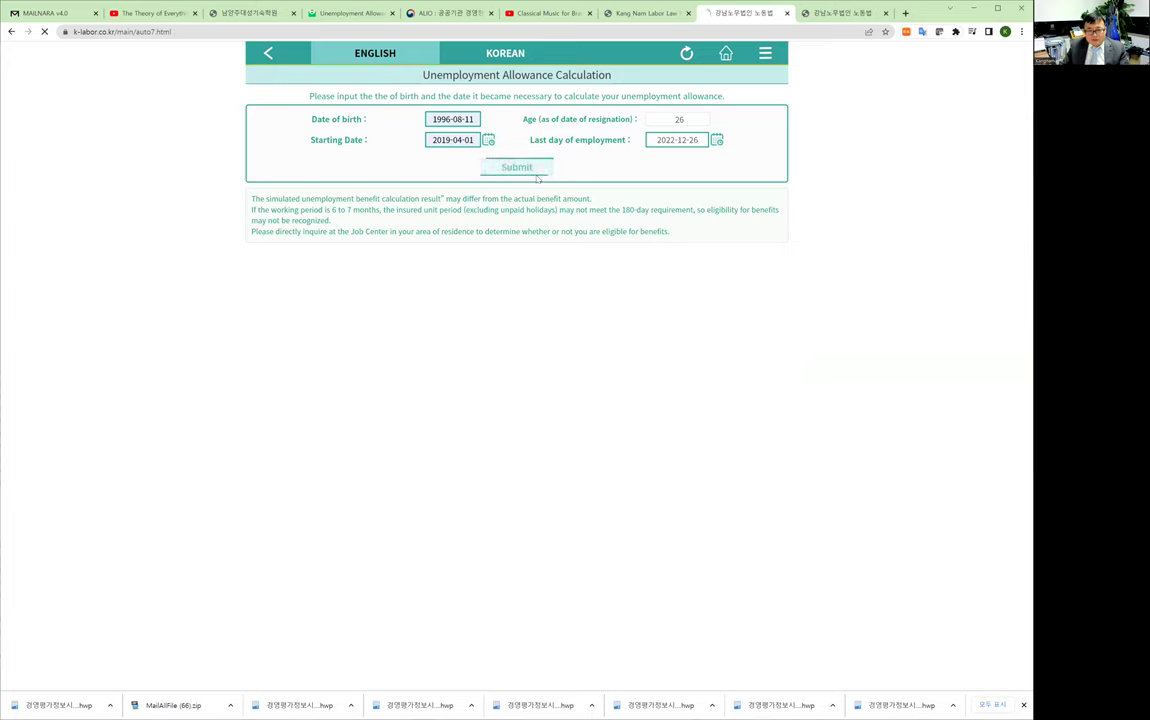
click(691, 195)
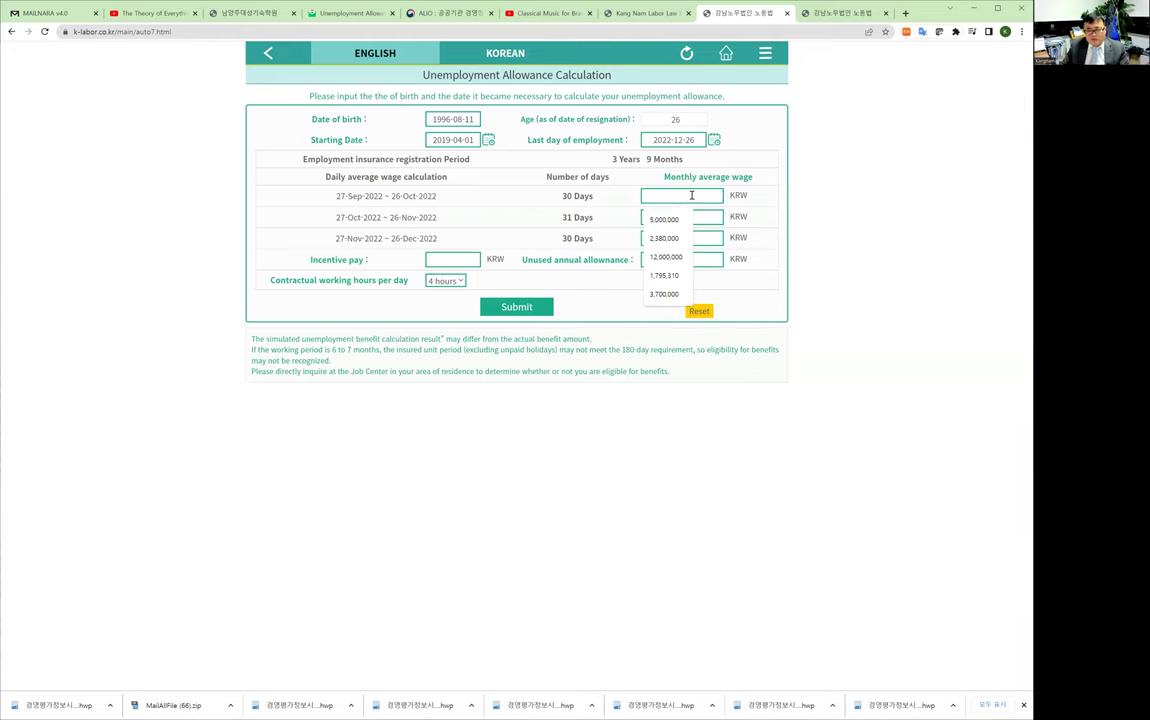
click(673, 222)
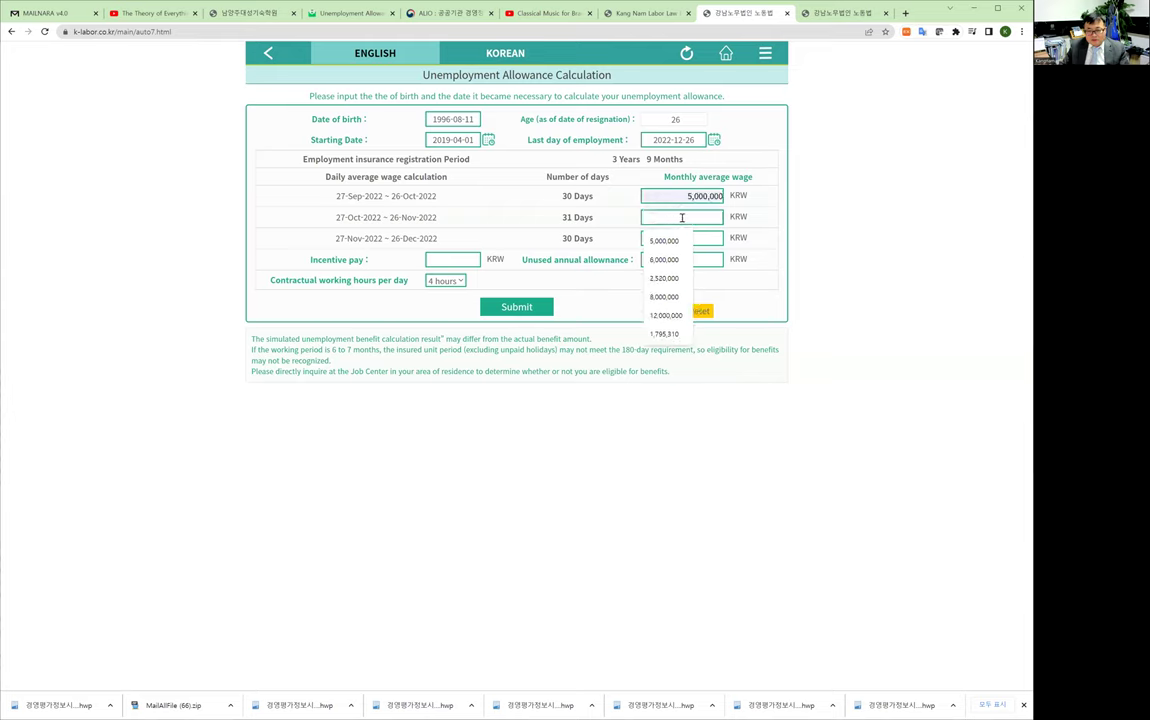
click(689, 232)
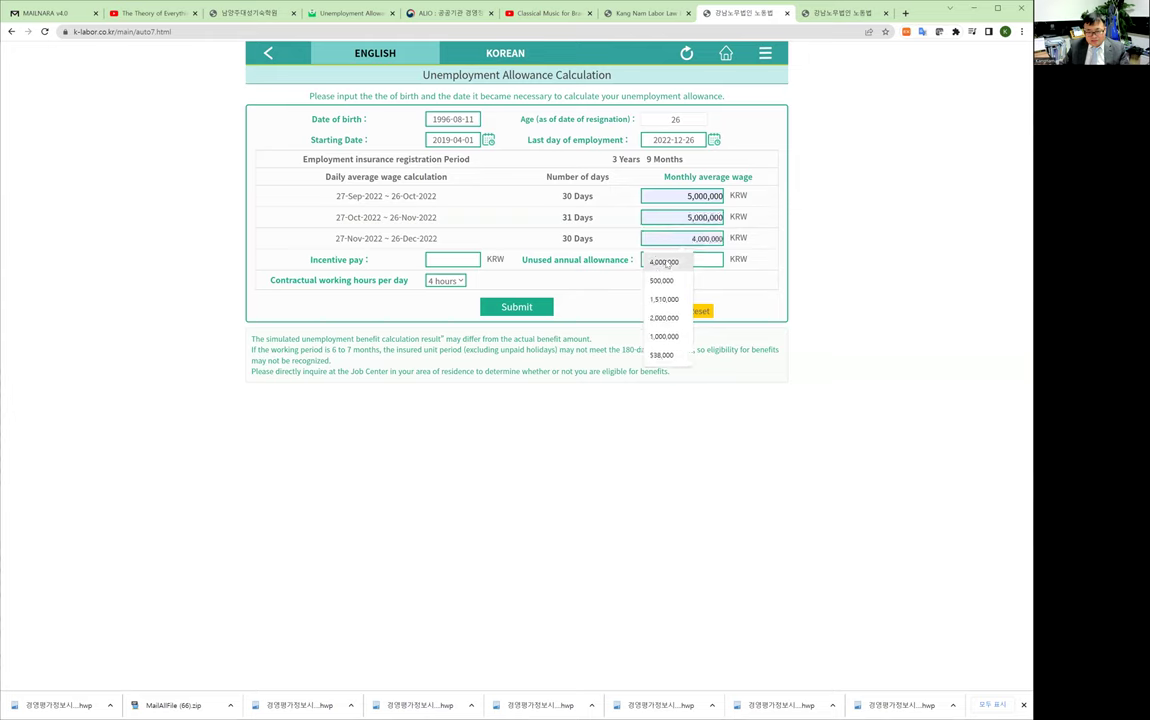
click(664, 261)
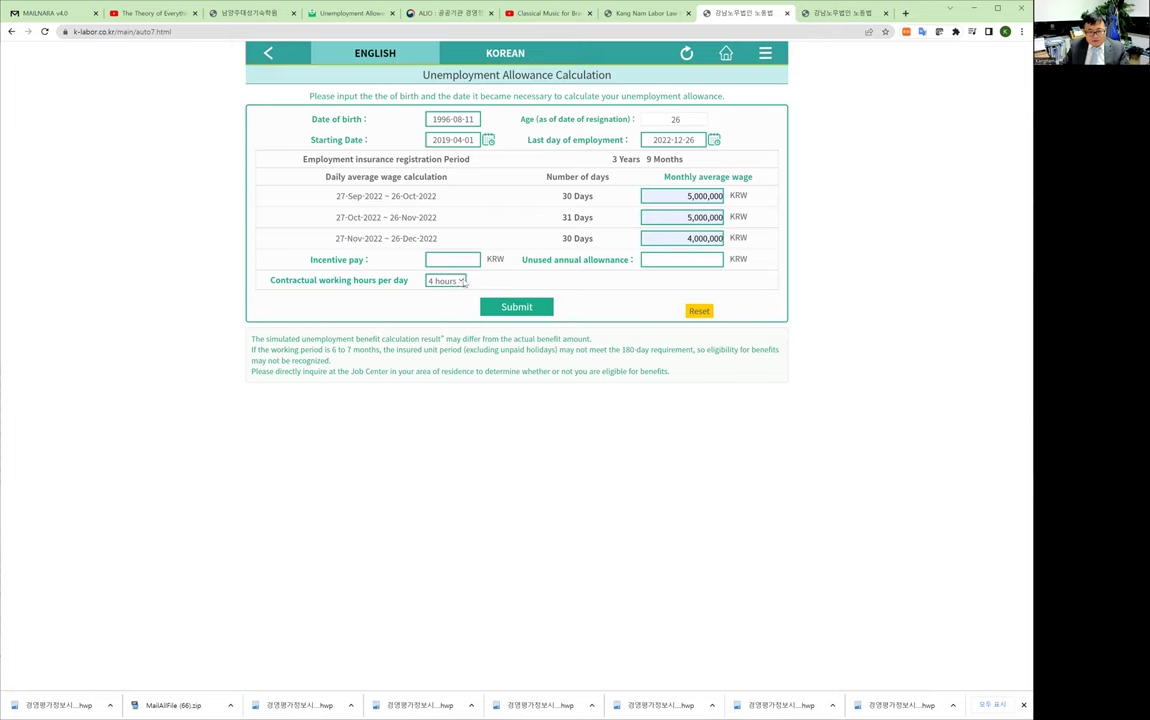
click(445, 281)
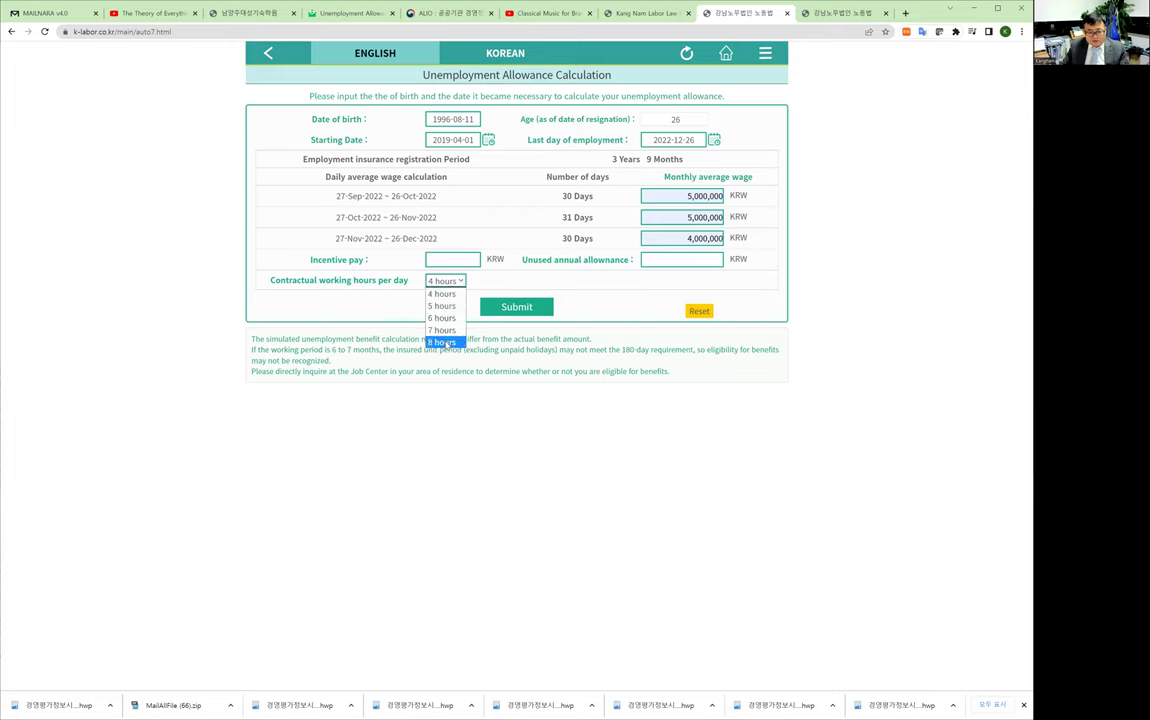
click(446, 343)
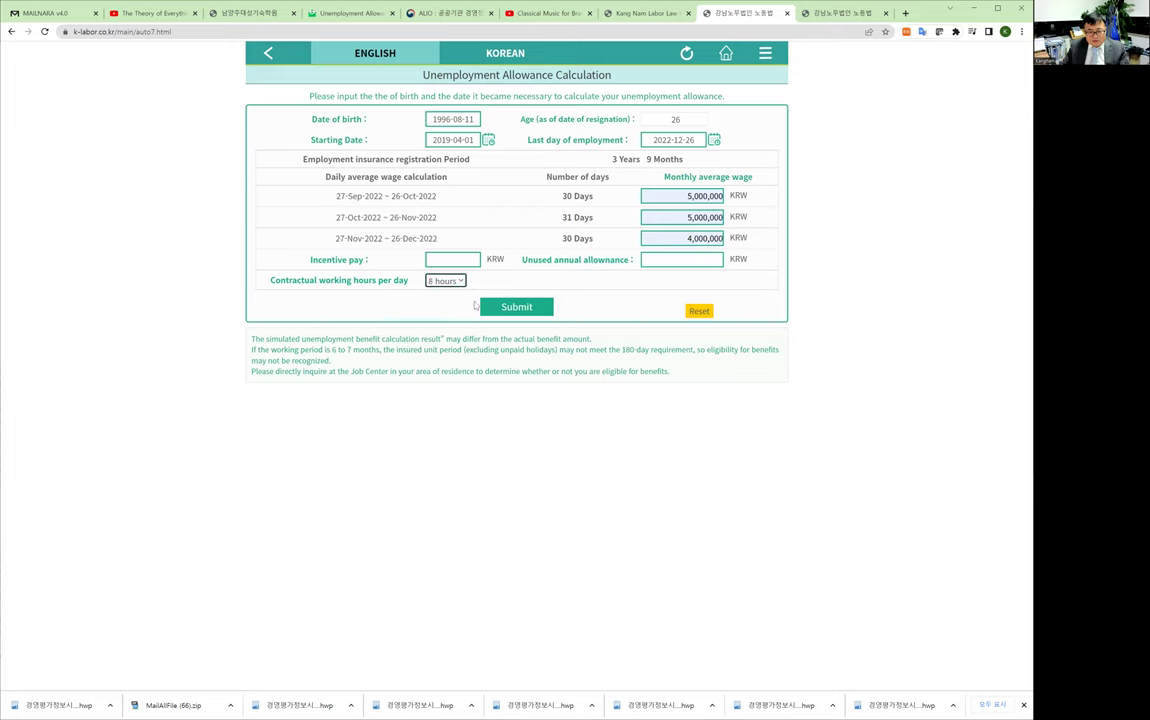
Step: Calculate the new allowance, then highlight the age 26 and the 180-day beneficiary period for comparison
click(522, 309)
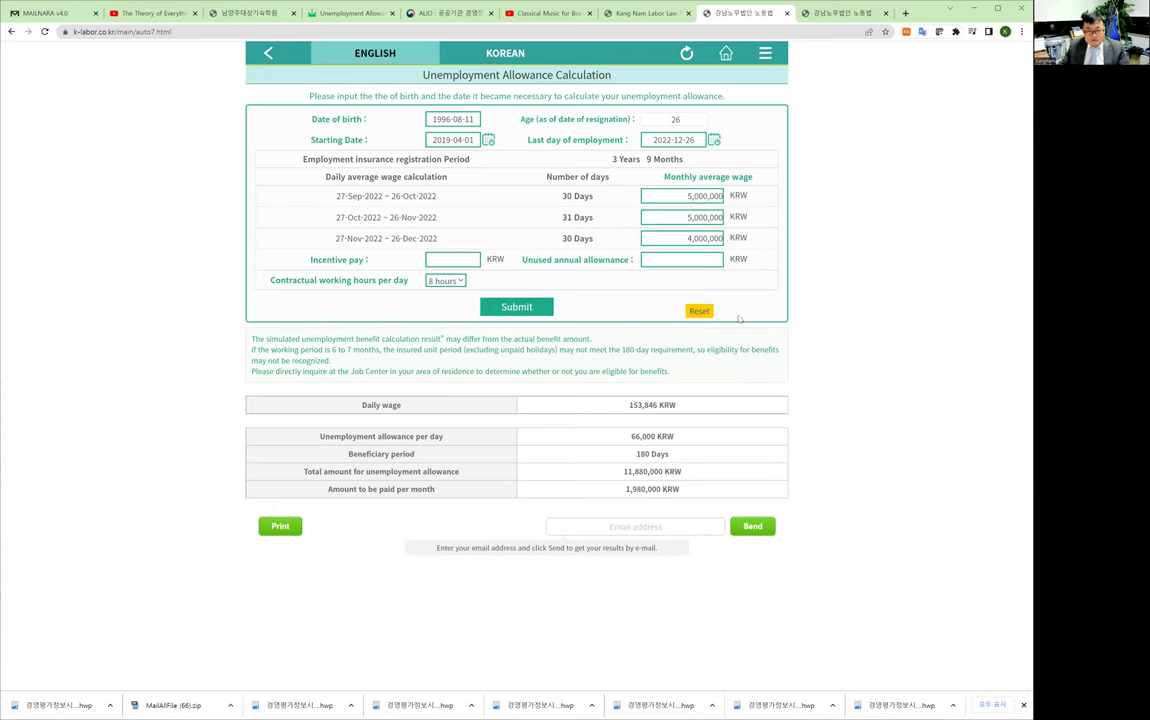
double_click(676, 119)
drag(636, 454, 663, 459)
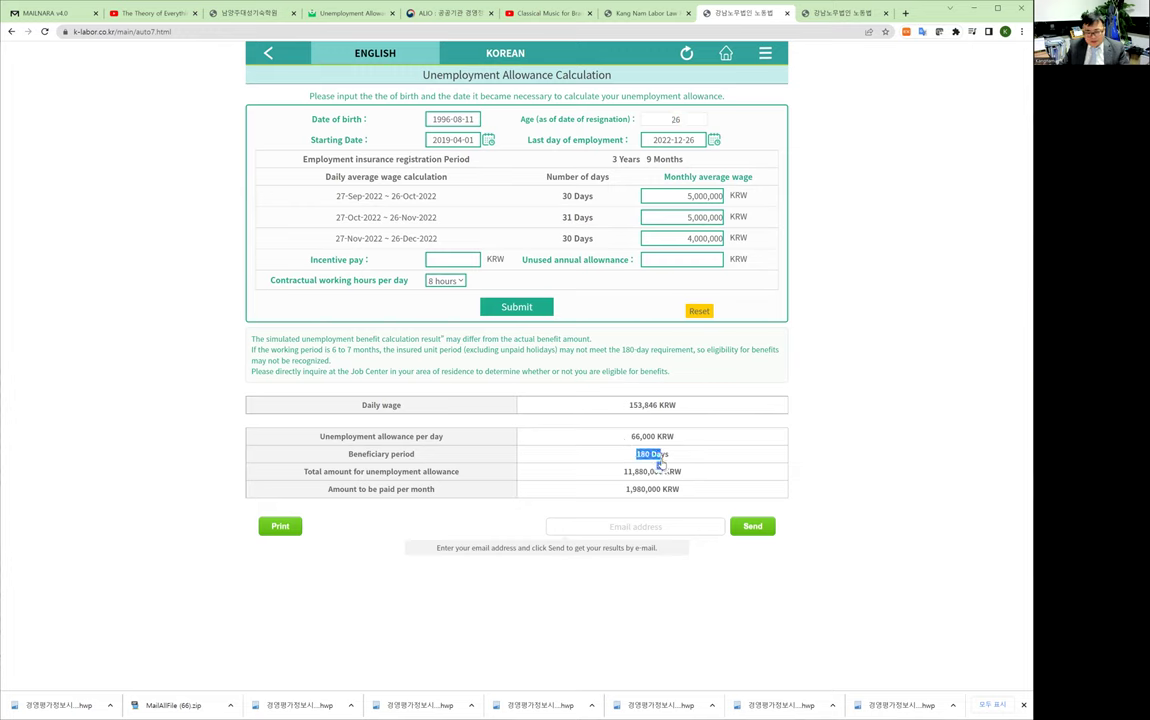
click(827, 494)
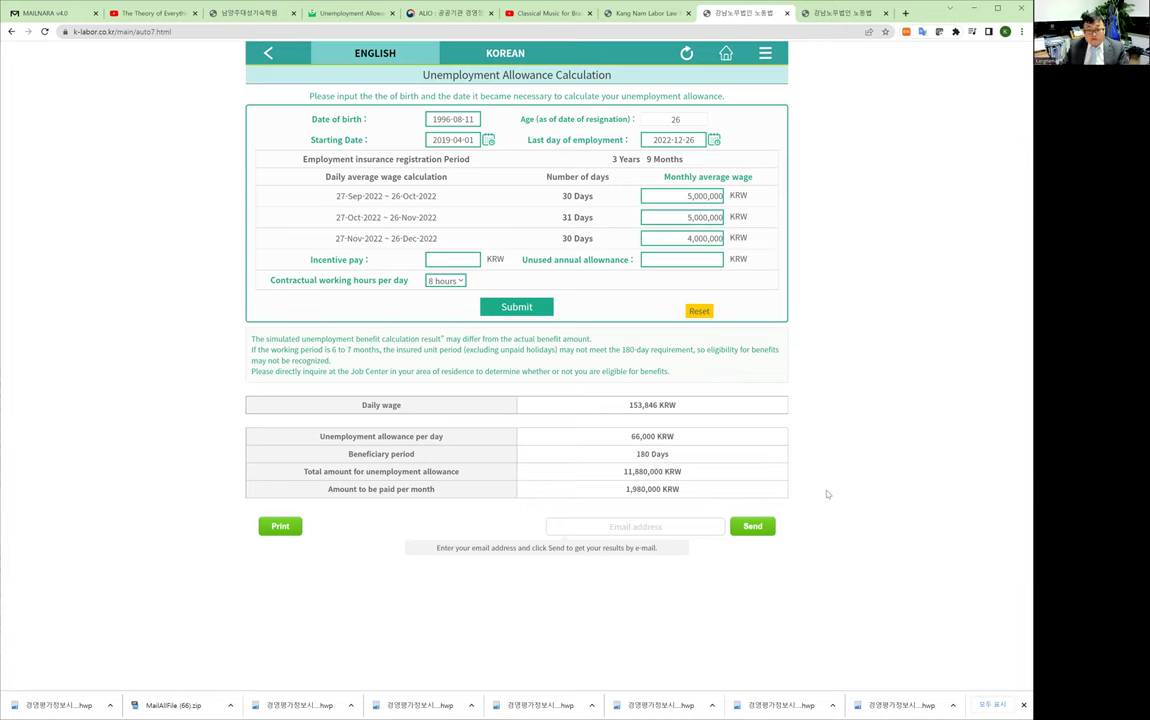